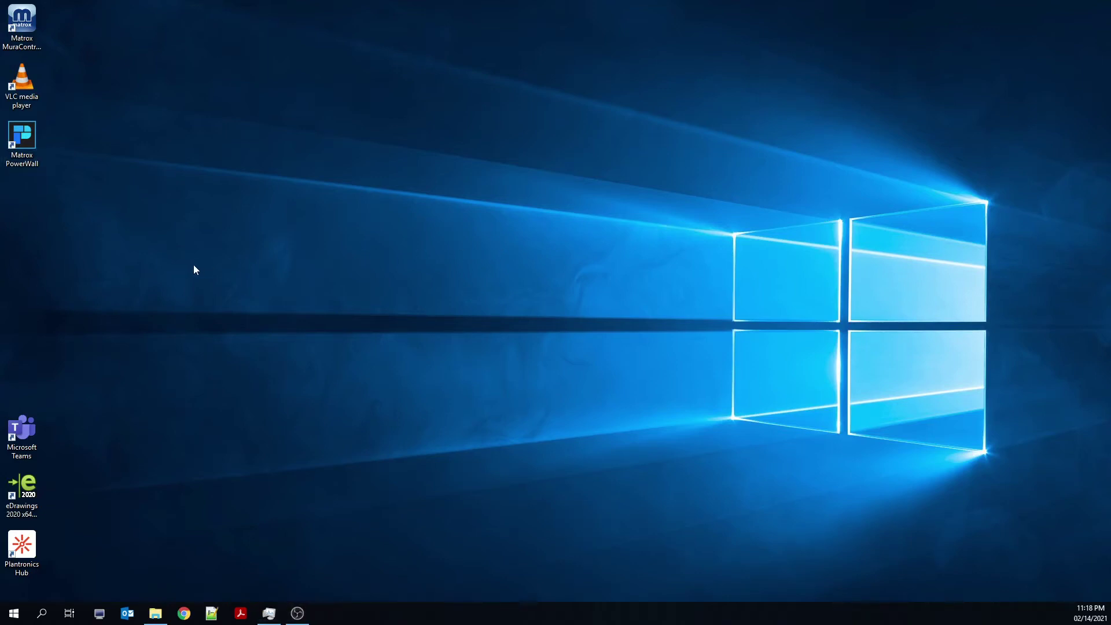
# - Launch Matrox PowerWall from its desktop shortcut
pyautogui.click(22, 155)
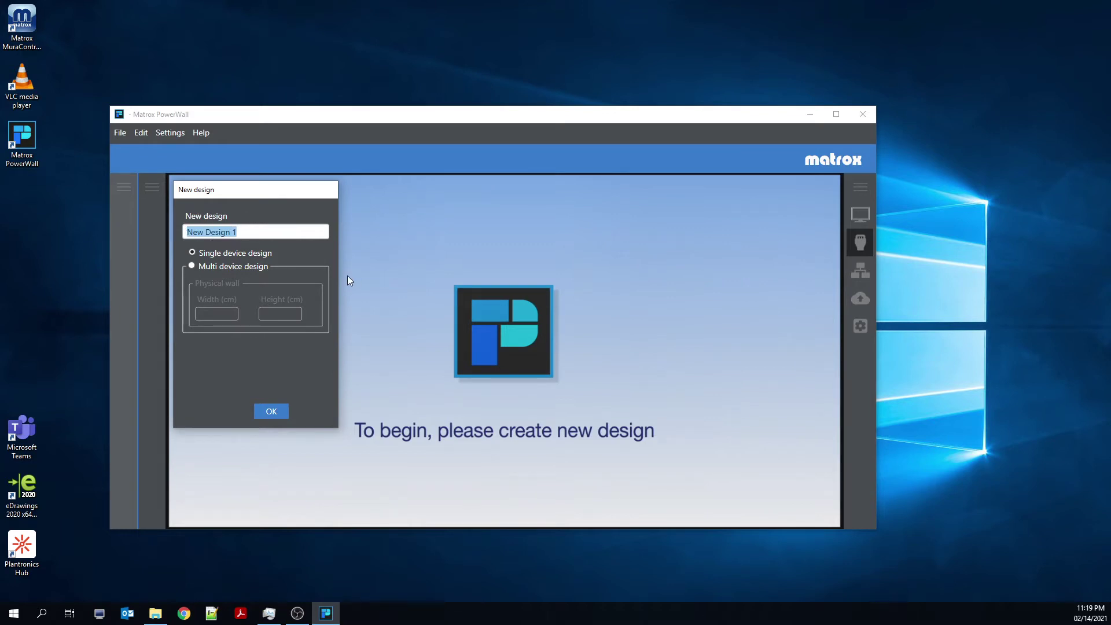
# - Create a multi-device design named 'Design 1' with a 300 × 200 cm physical wall
pyautogui.write('Design 1')
pyautogui.click(242, 268)
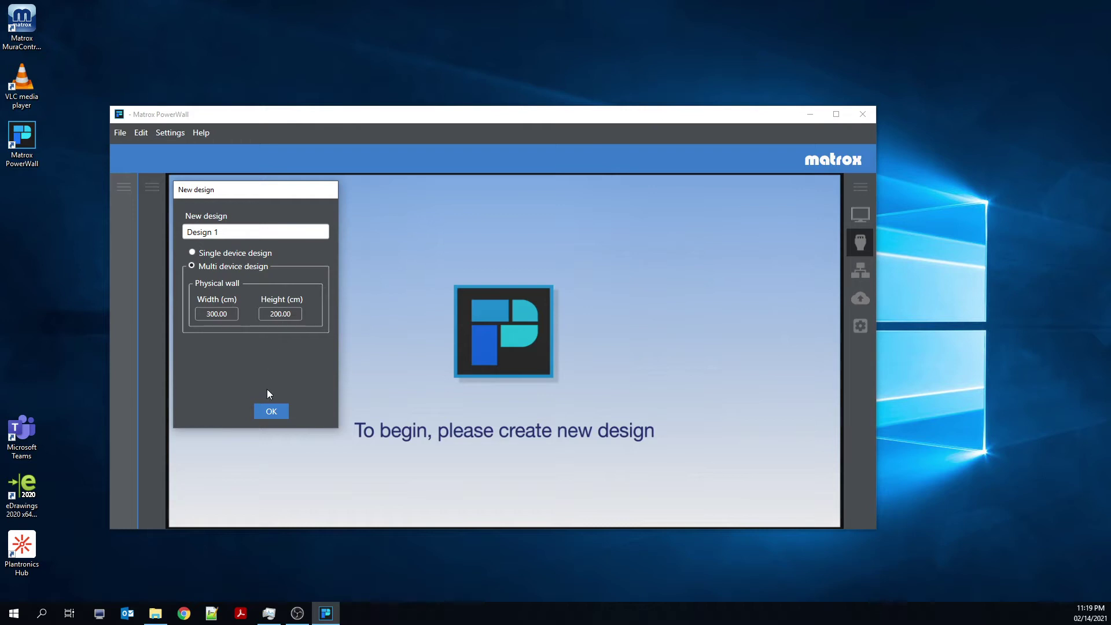
pyautogui.click(270, 409)
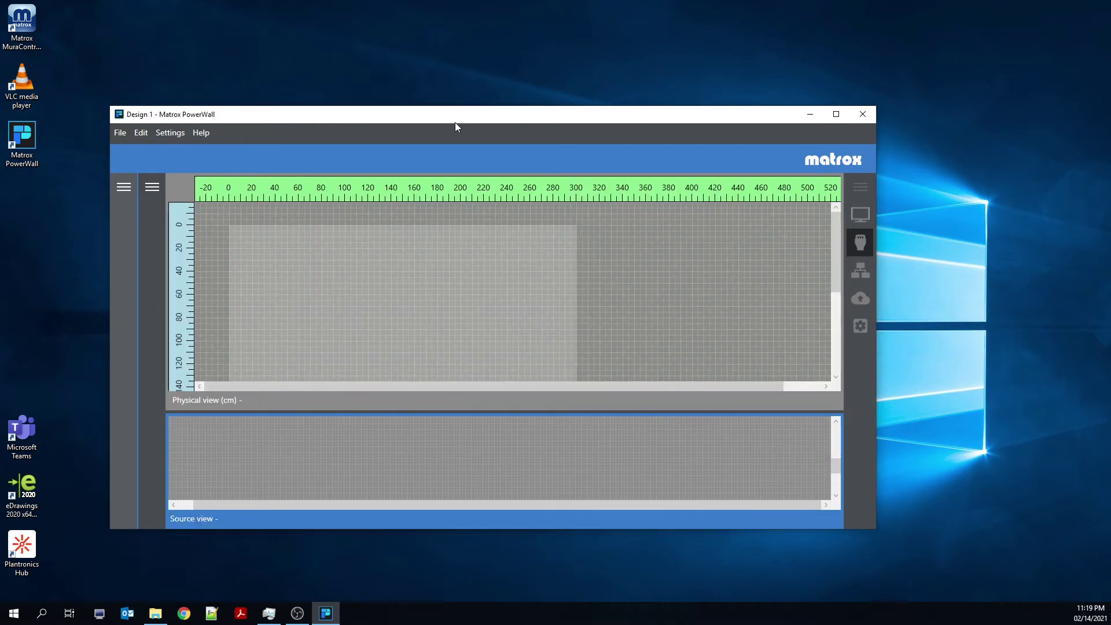
# - Maximize the Design 1 window, look over the File menu, and enlarge the source view pane
pyautogui.moveTo(454, 123); pyautogui.dragTo(486, 0)
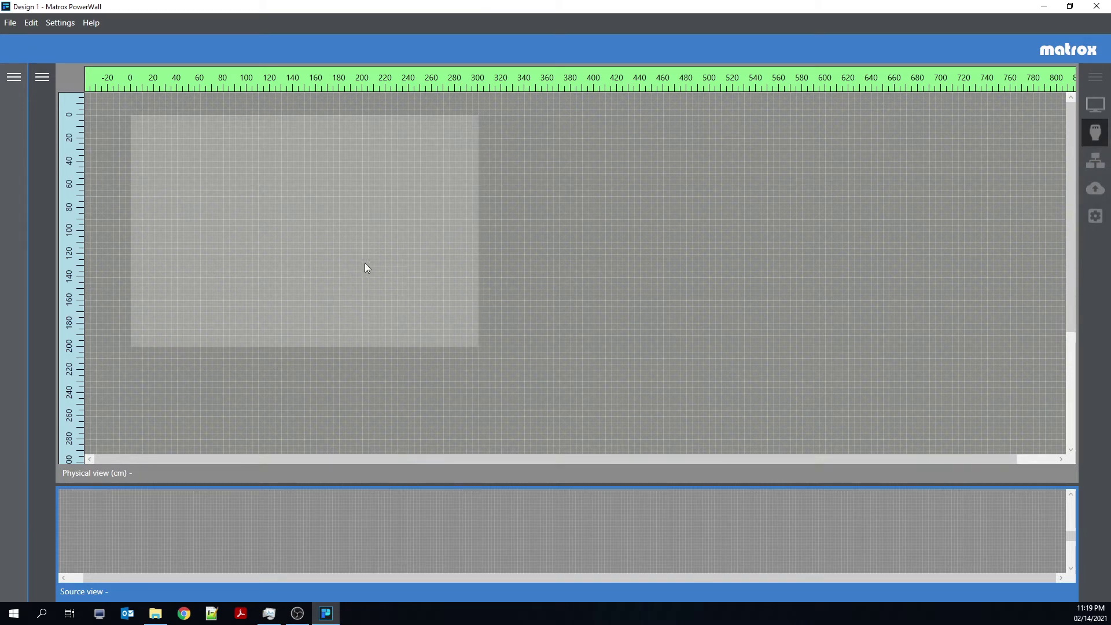
pyautogui.click(10, 22)
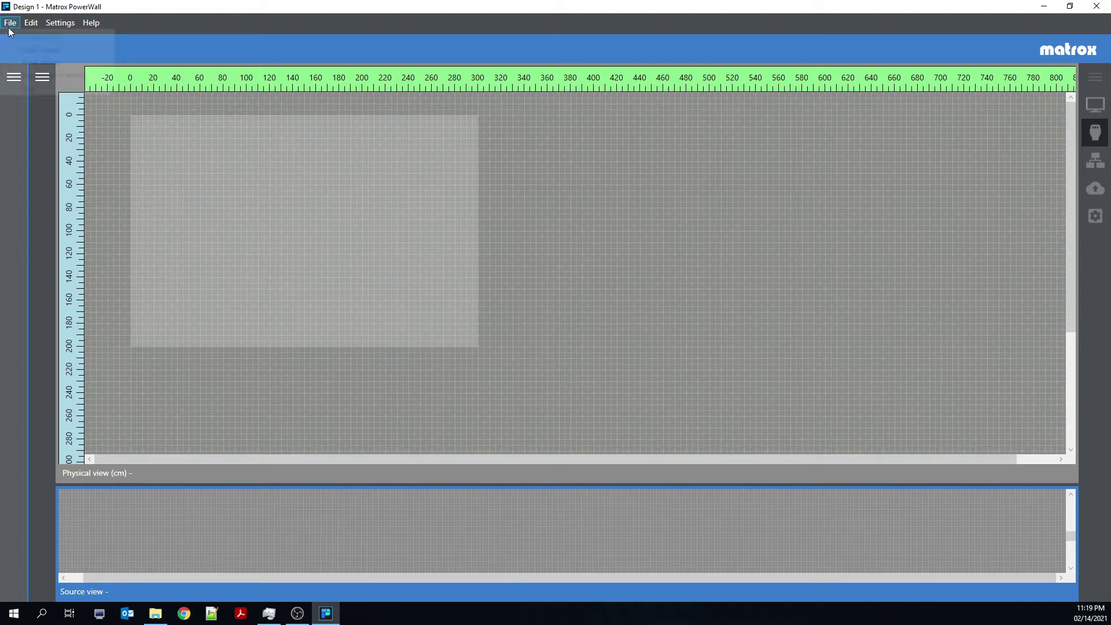
pyautogui.click(352, 231)
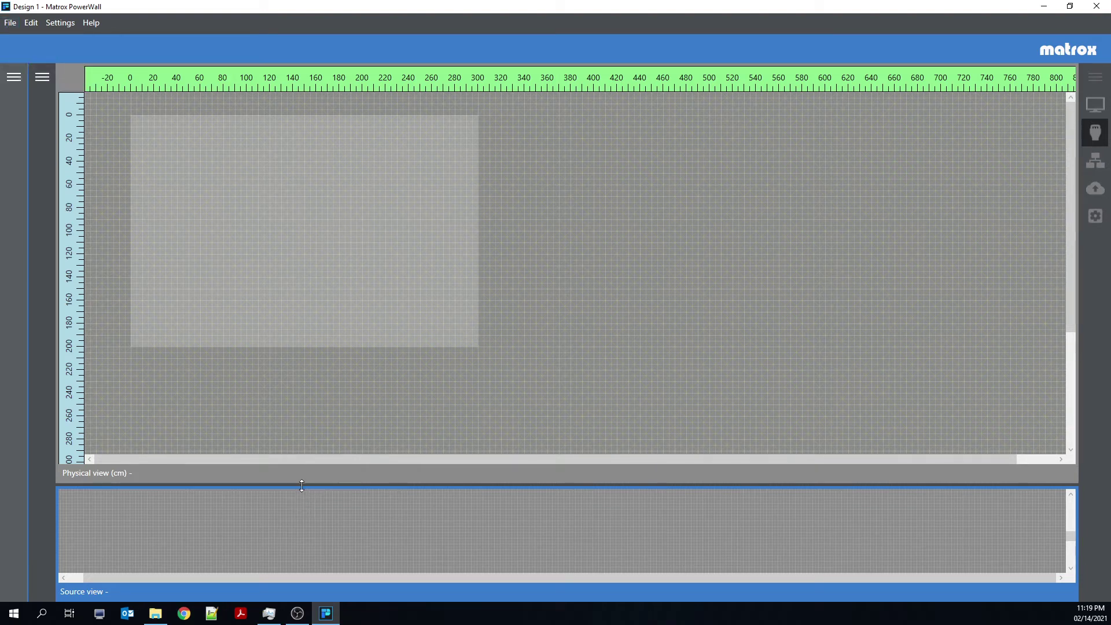
pyautogui.moveTo(301, 487); pyautogui.dragTo(292, 418)
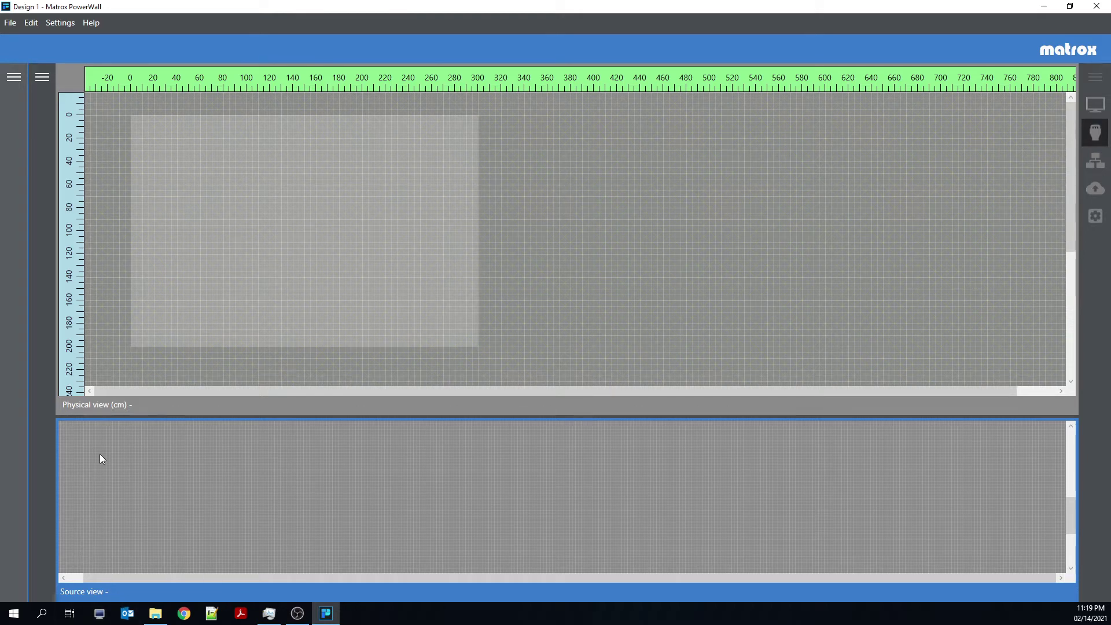
# - Add a 16:9 background media named 'Source PC 1' showing the mountain lake image
pyautogui.click(14, 77)
pyautogui.click(45, 100)
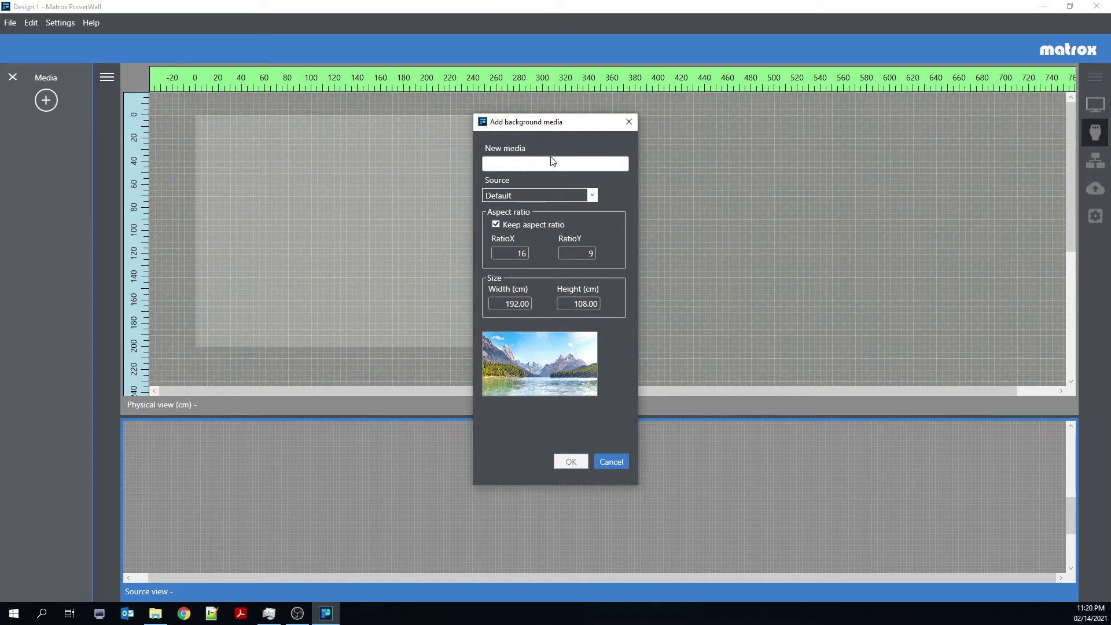
pyautogui.write('Sourc')
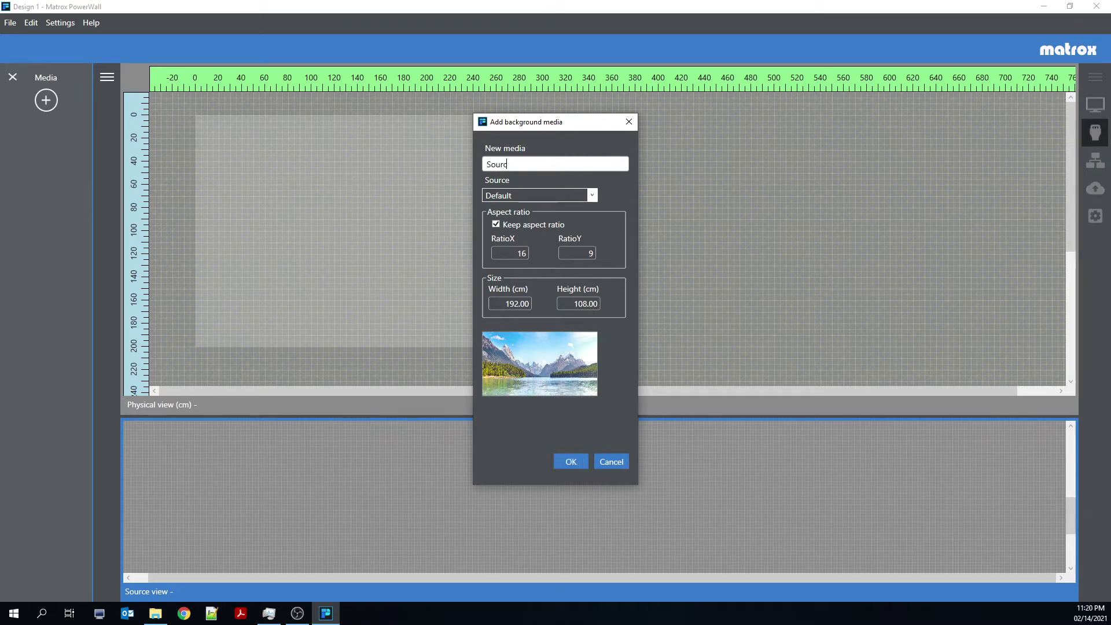
pyautogui.write('e PC 1')
pyautogui.click(573, 462)
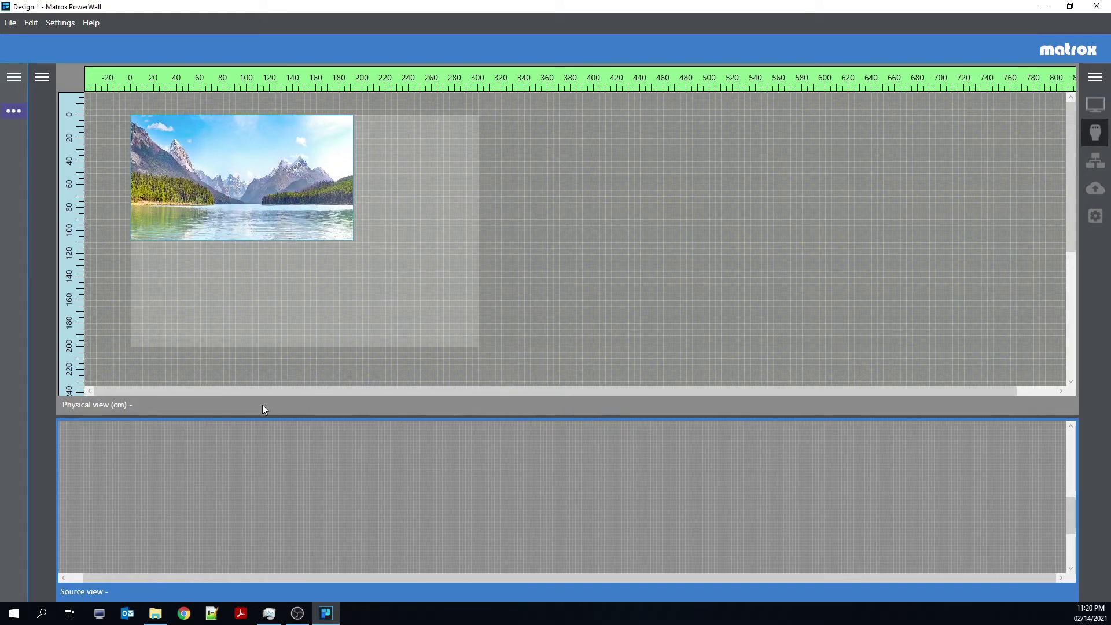
# - Add two devices, New Device 0 and New Device 1, keeping their default names
pyautogui.click(43, 80)
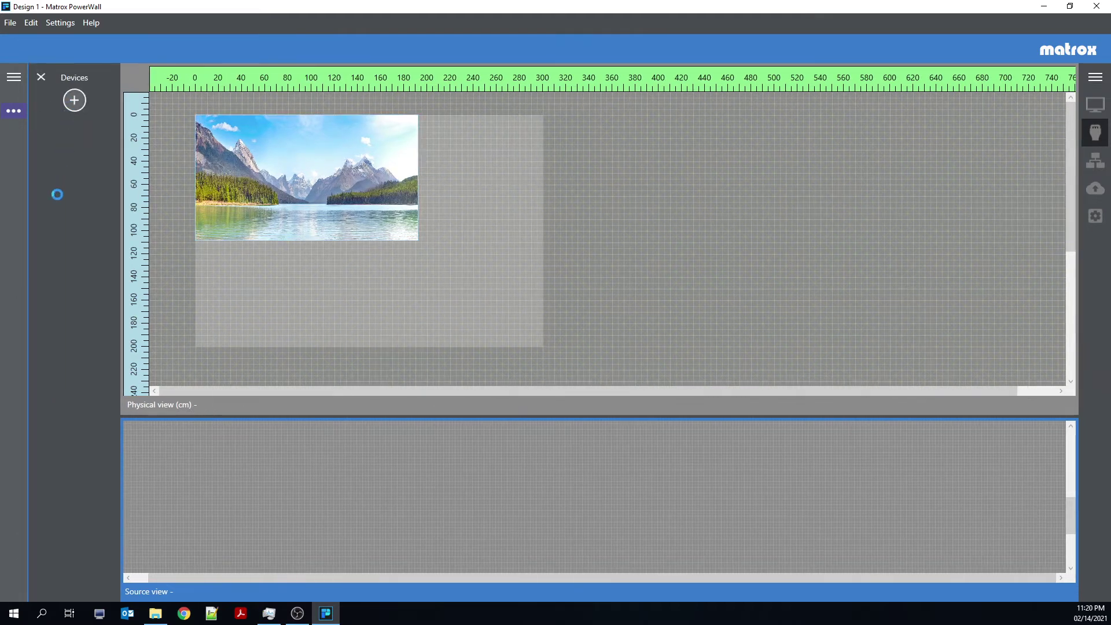
pyautogui.click(74, 101)
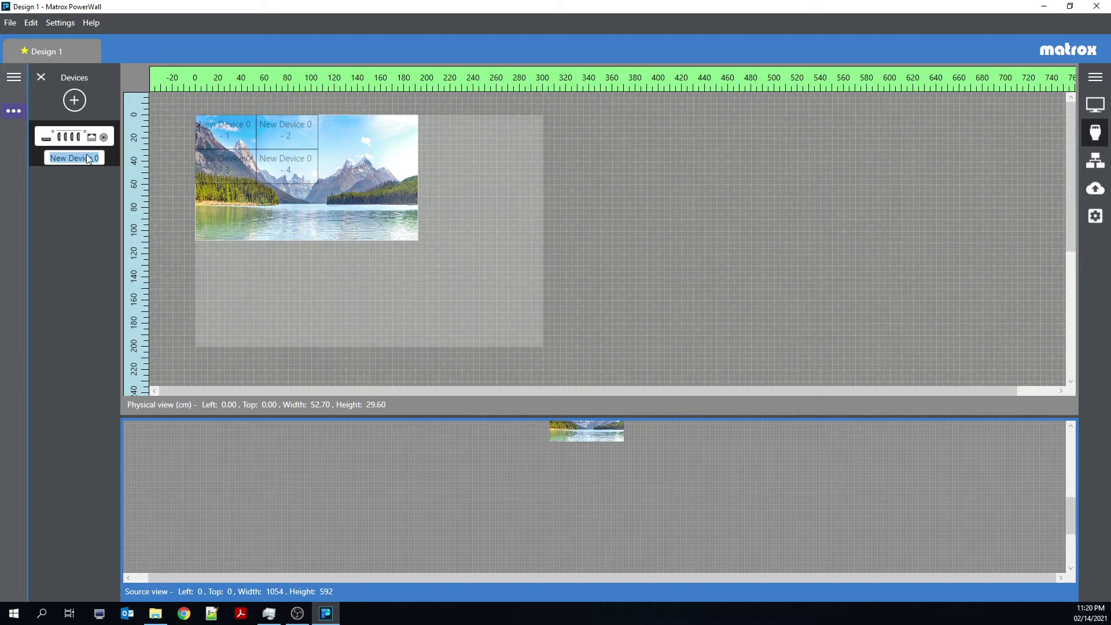
pyautogui.click(70, 102)
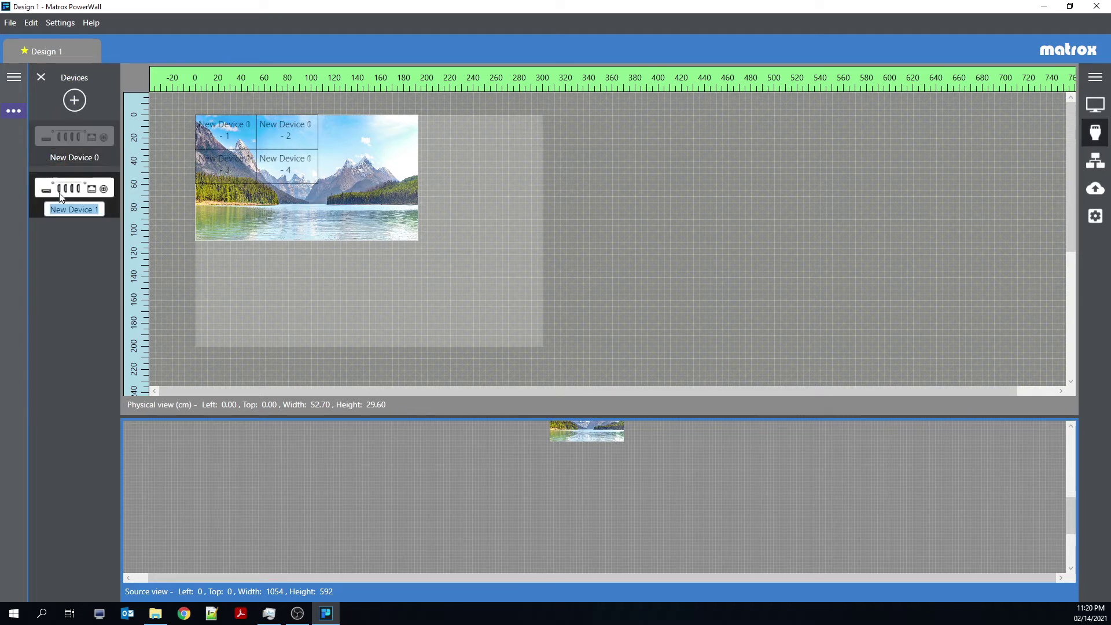
pyautogui.click(351, 217)
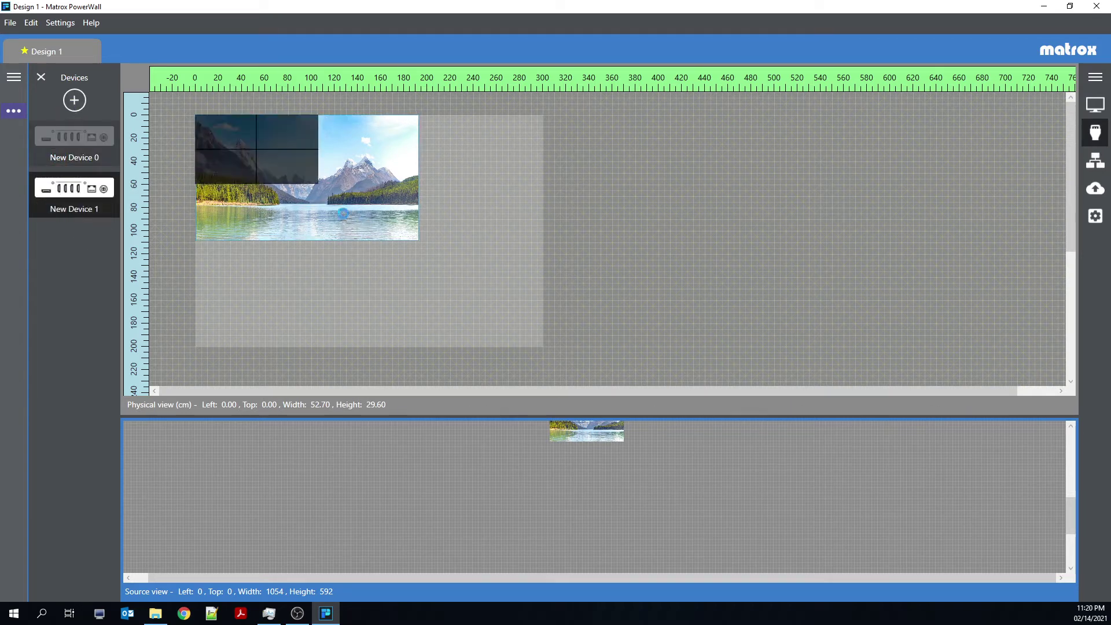
# - Rearrange the device output tiles, moving New Device 1 - 4 down and New Device 0 - 4 right
pyautogui.moveTo(231, 184); pyautogui.dragTo(230, 235)
pyautogui.moveTo(291, 172); pyautogui.dragTo(296, 228)
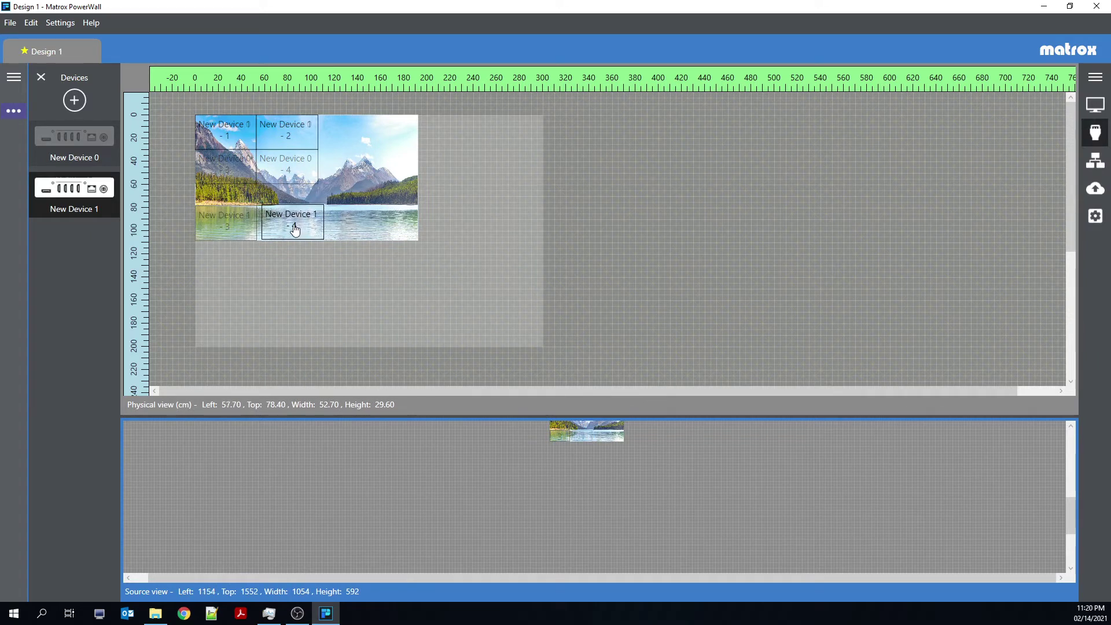
pyautogui.moveTo(284, 161); pyautogui.dragTo(429, 175)
# - Rotate New Device 0's output 4 by 90° and push it to the wall's right edge
pyautogui.click(1092, 101)
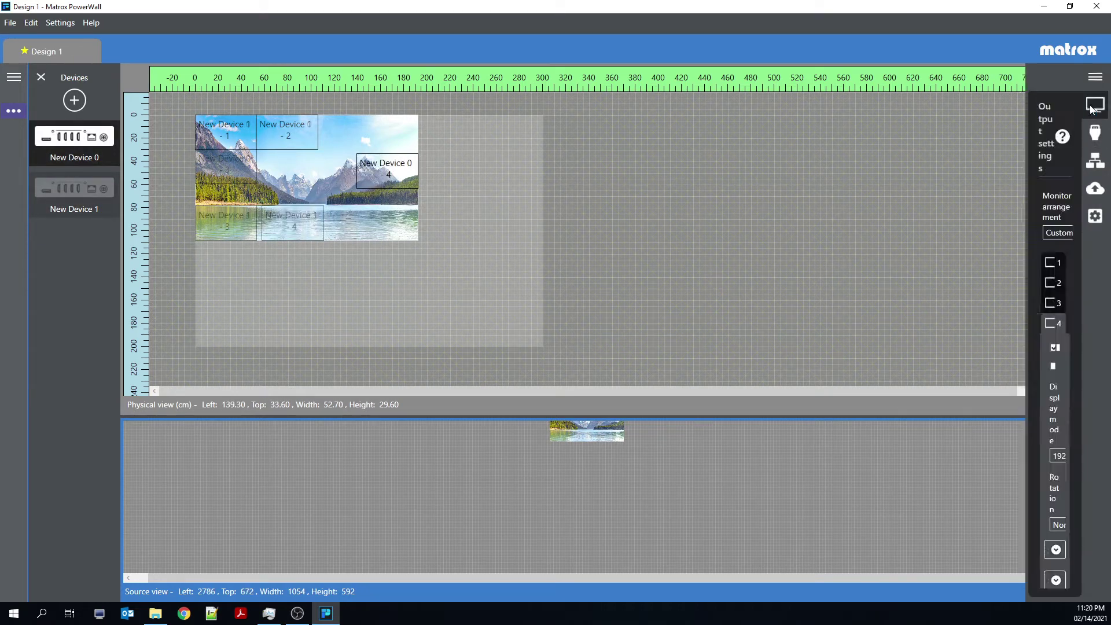
pyautogui.click(915, 299)
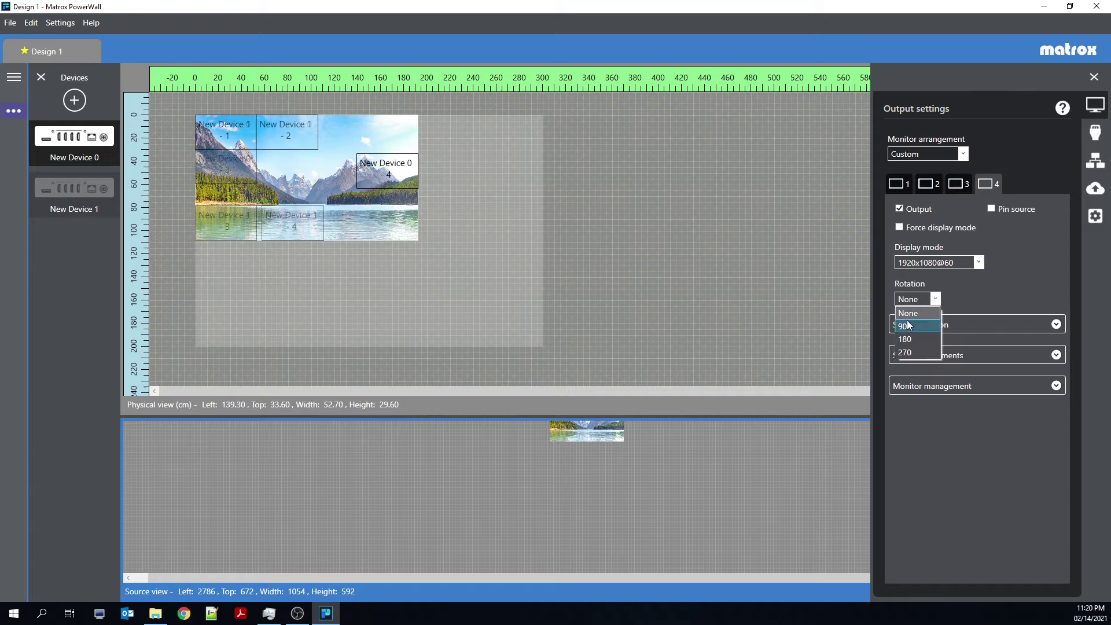
pyautogui.click(908, 325)
pyautogui.moveTo(391, 160); pyautogui.dragTo(406, 152)
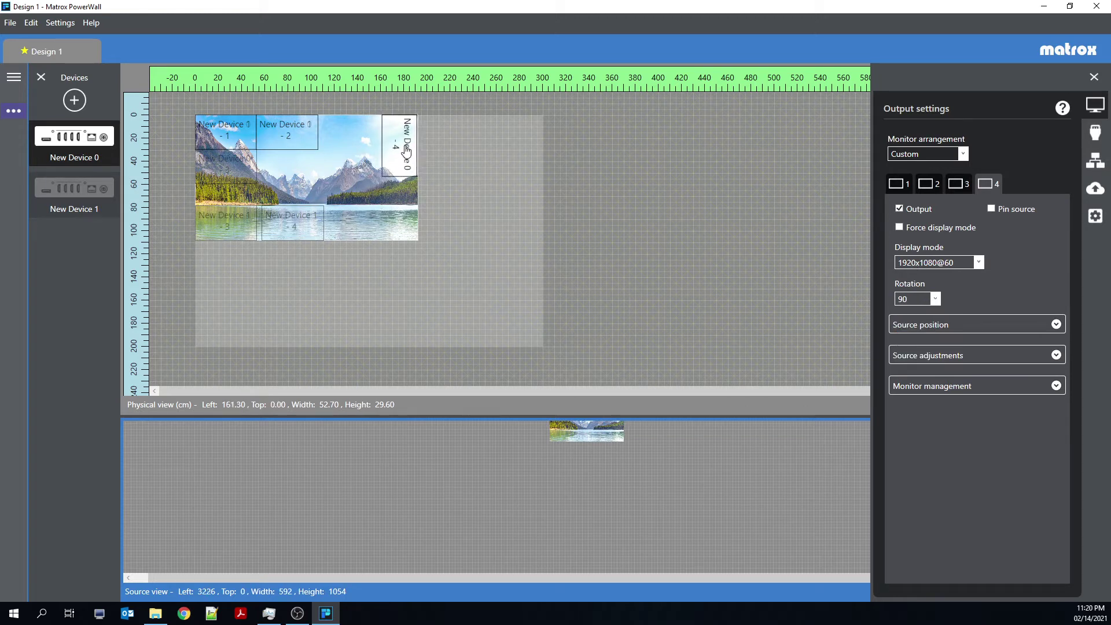
# - Reposition tiles: New Device 1 - 2 to the top row, 1 - 1 to the bottom, 0 - 3 centred
pyautogui.moveTo(272, 139); pyautogui.dragTo(333, 138)
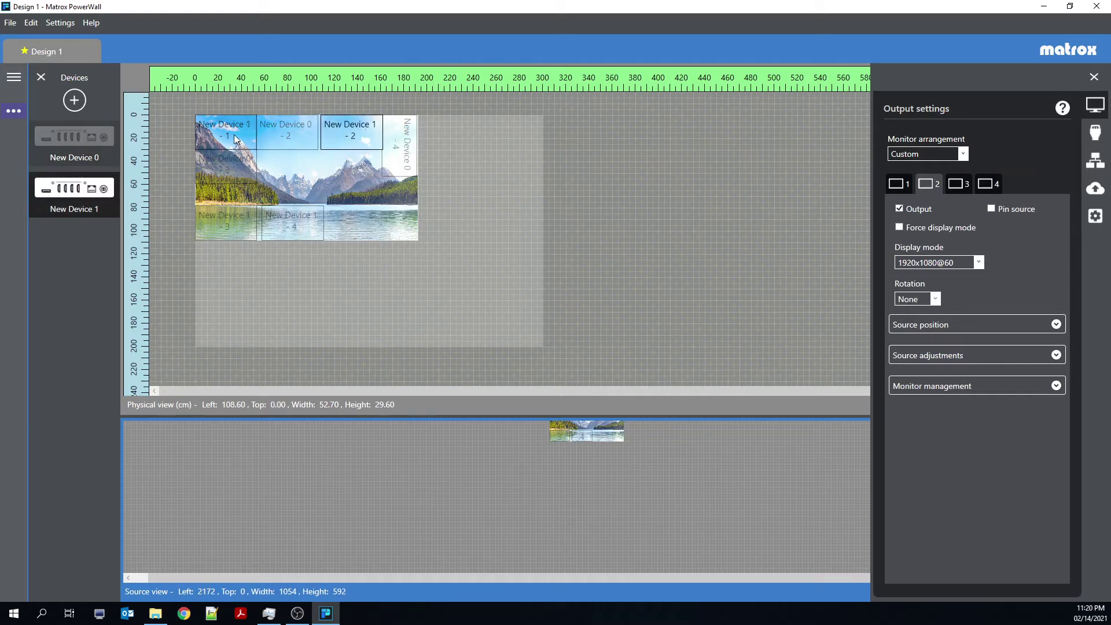
pyautogui.moveTo(234, 134); pyautogui.dragTo(369, 231)
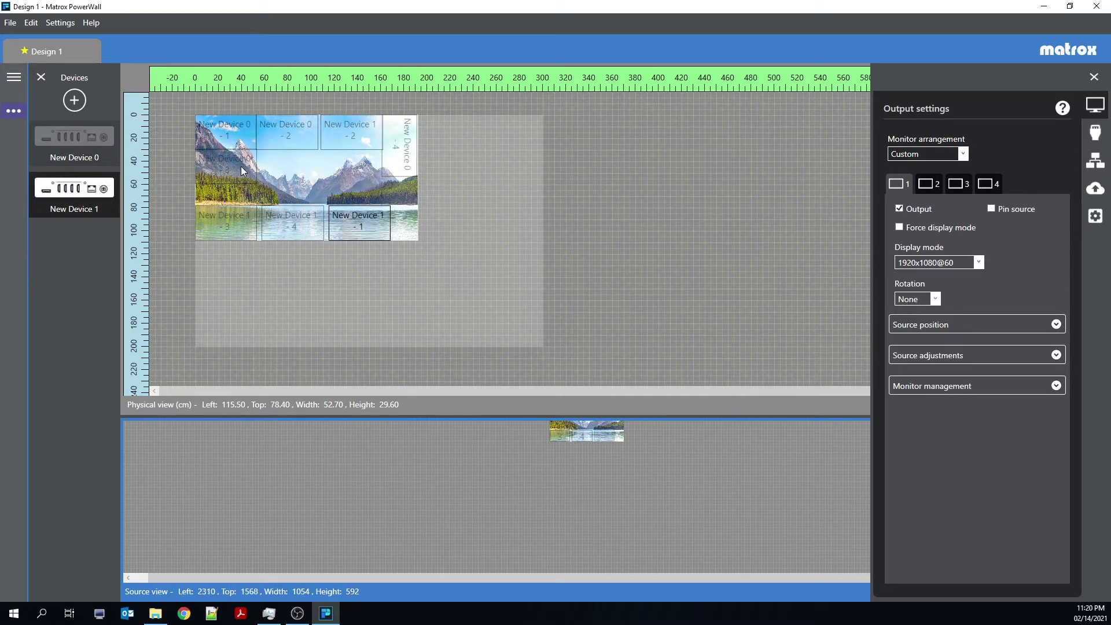
pyautogui.moveTo(219, 169); pyautogui.dragTo(295, 184)
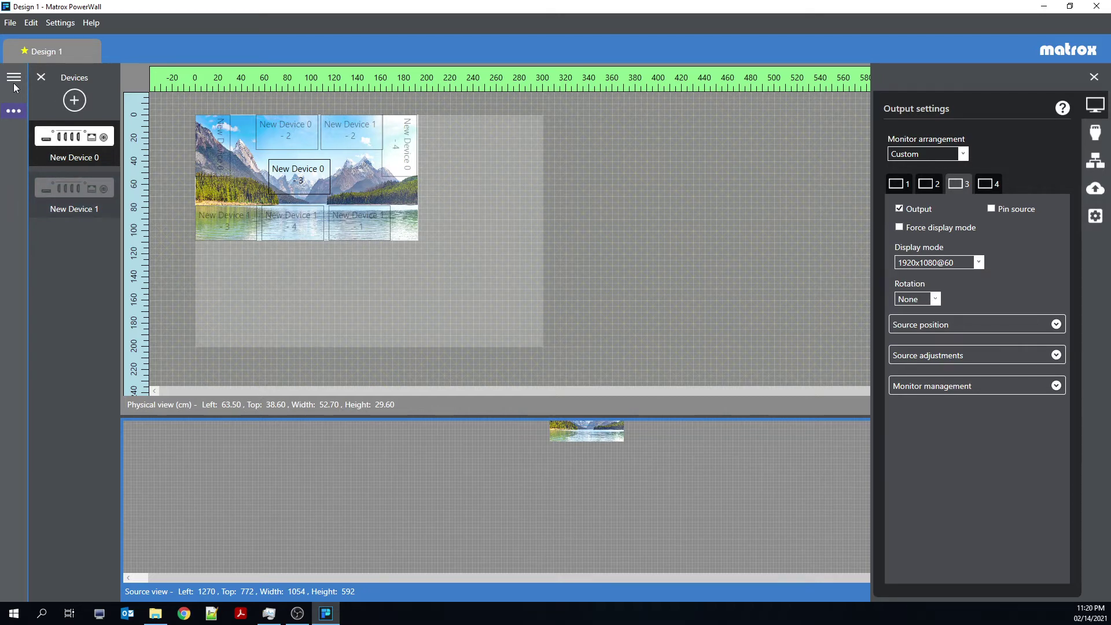
# - Add background media 'Media player 1' below the first source, sized 161.78 × 91 cm at top 108 cm
pyautogui.click(14, 111)
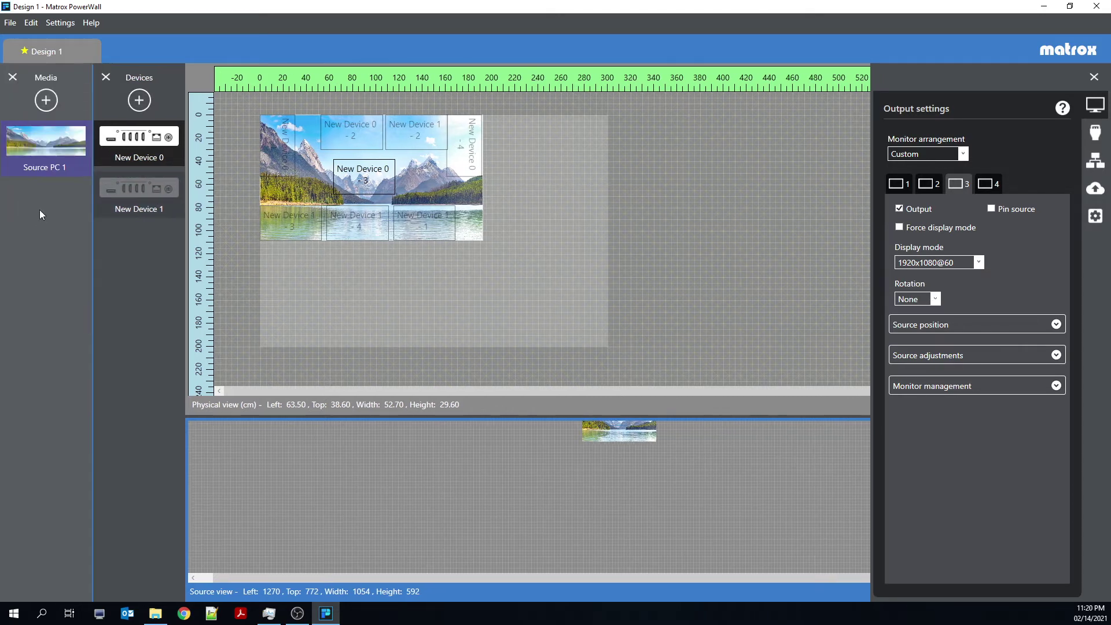
pyautogui.click(47, 100)
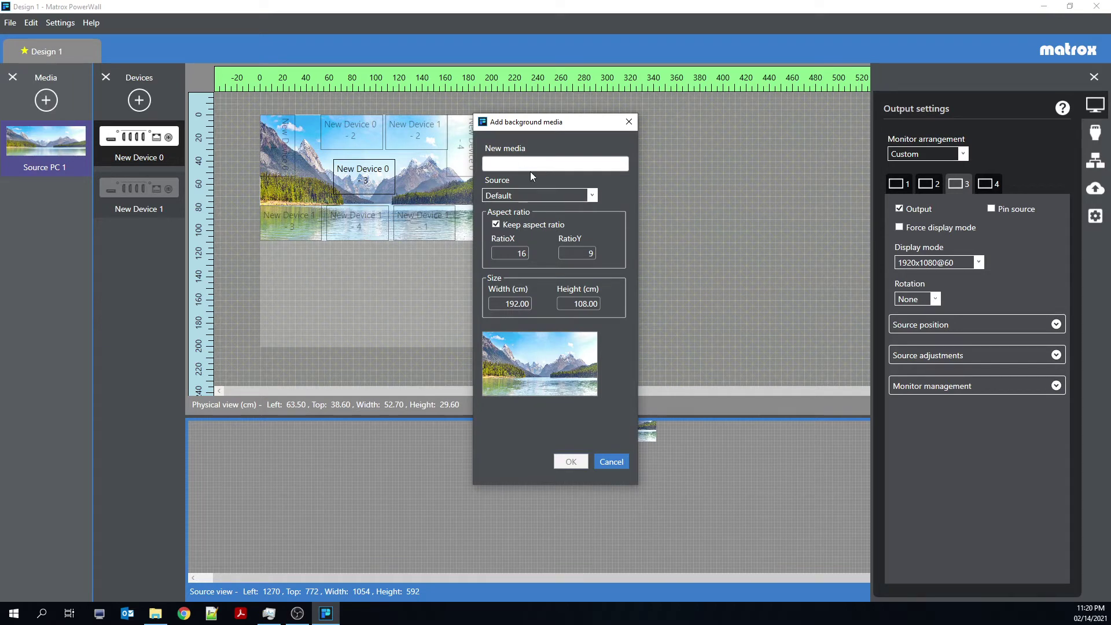
pyautogui.write('Media player')
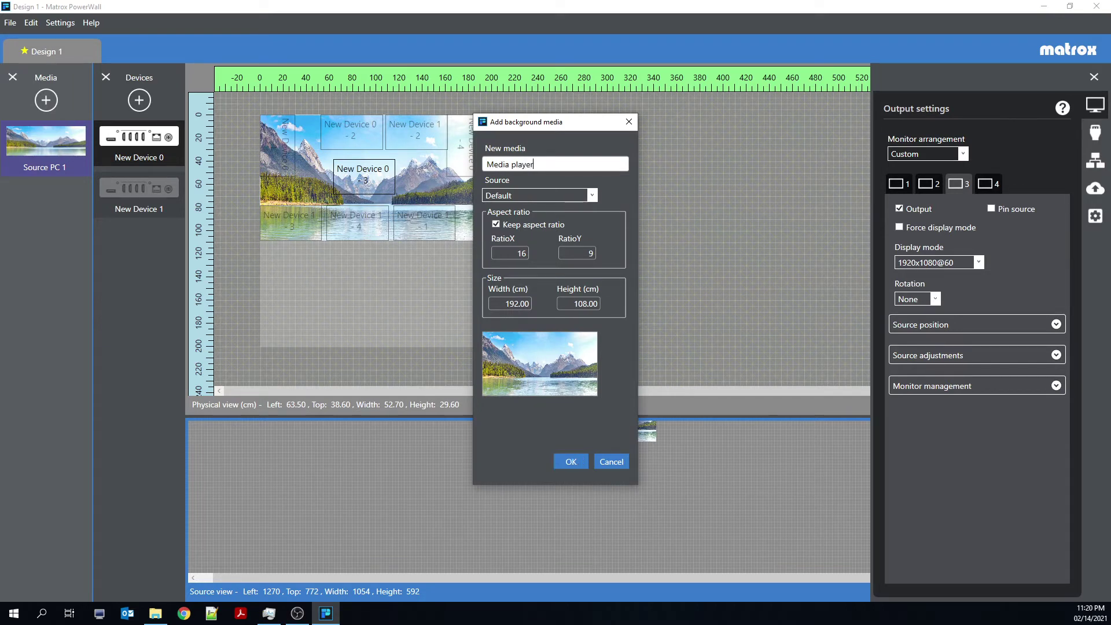
pyautogui.write(' 1')
pyautogui.click(555, 463)
pyautogui.moveTo(307, 349); pyautogui.dragTo(345, 310)
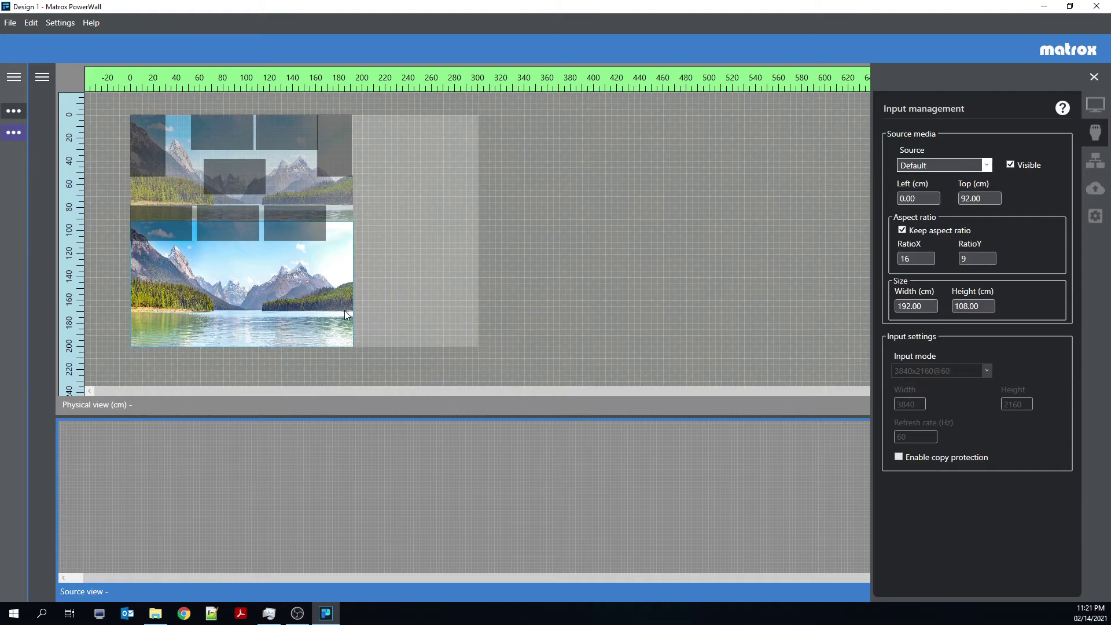
pyautogui.moveTo(350, 224); pyautogui.dragTo(318, 241)
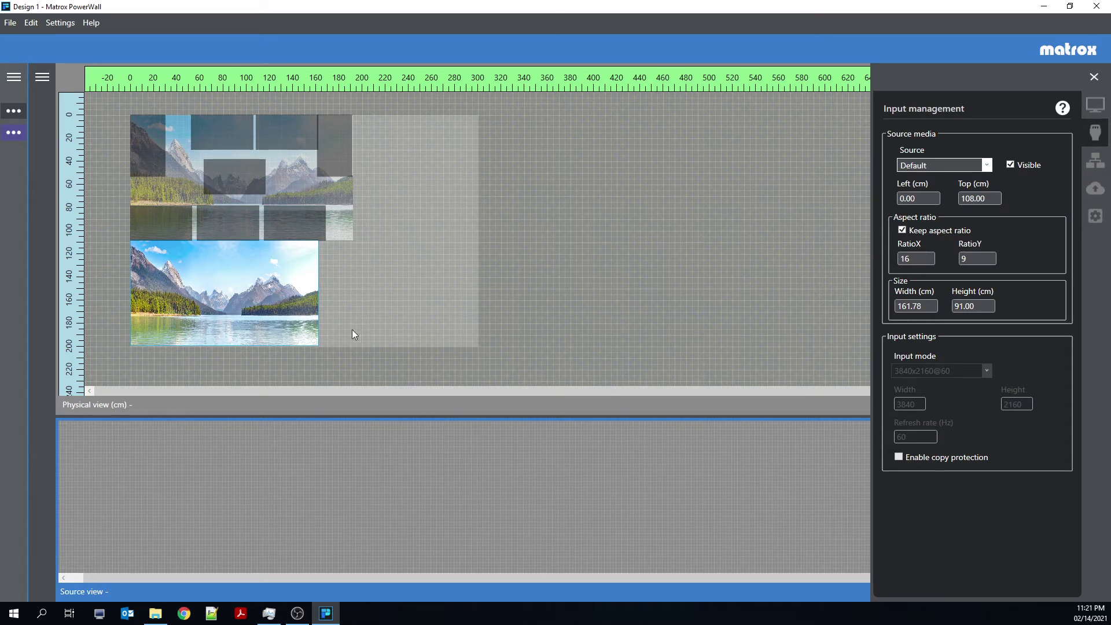
# - Set Media player 1's source to Color book, after briefly trying the Bezel pattern
pyautogui.click(14, 76)
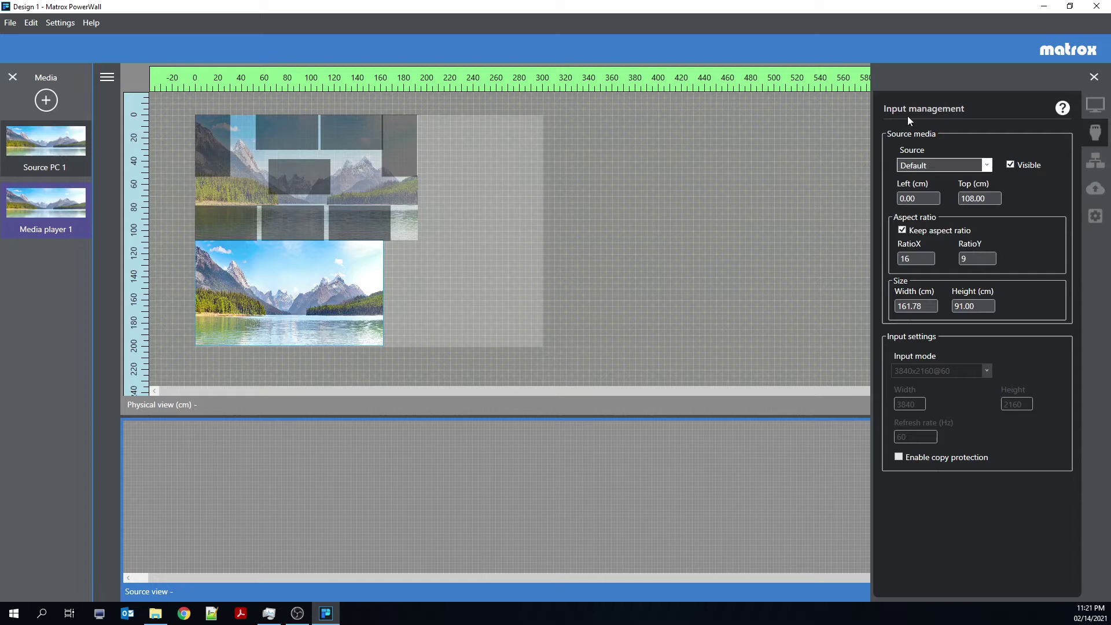
pyautogui.click(932, 167)
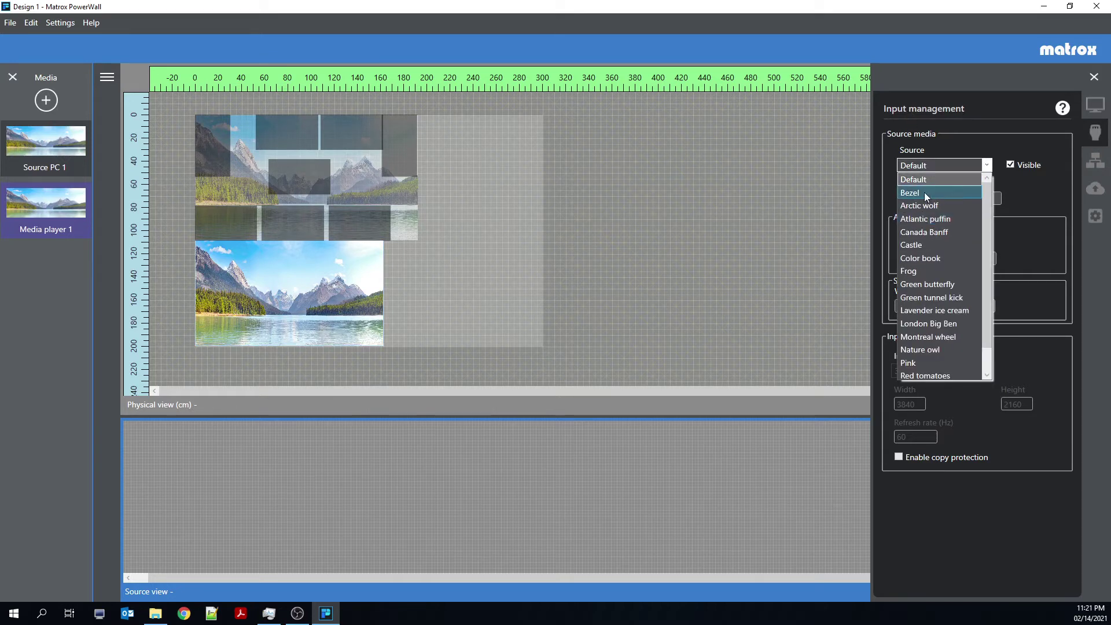
pyautogui.click(925, 192)
pyautogui.click(917, 164)
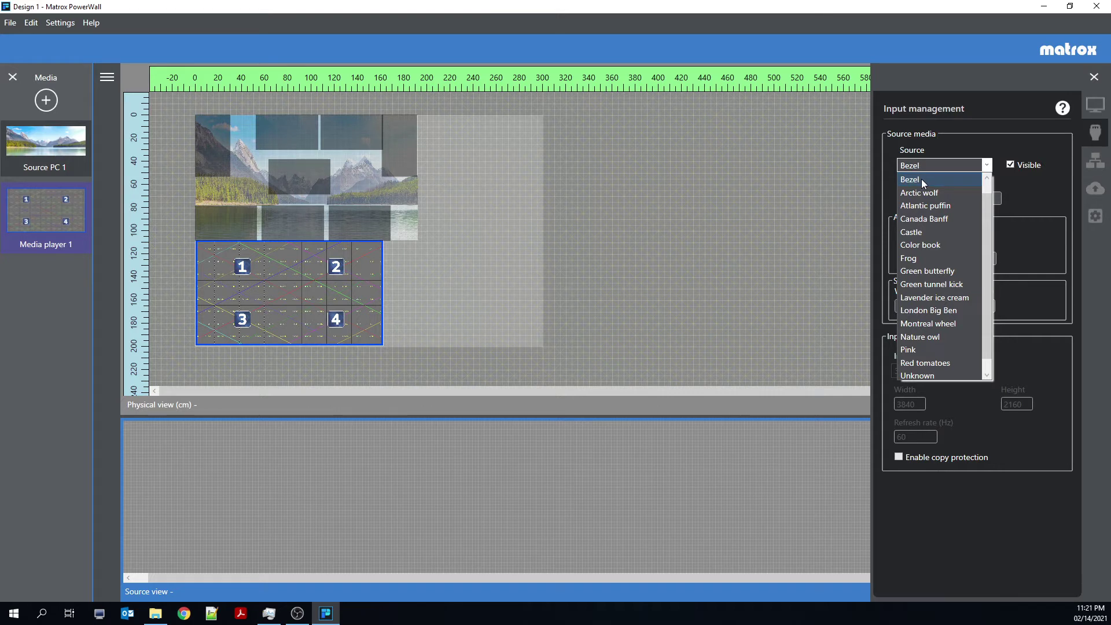
pyautogui.click(924, 248)
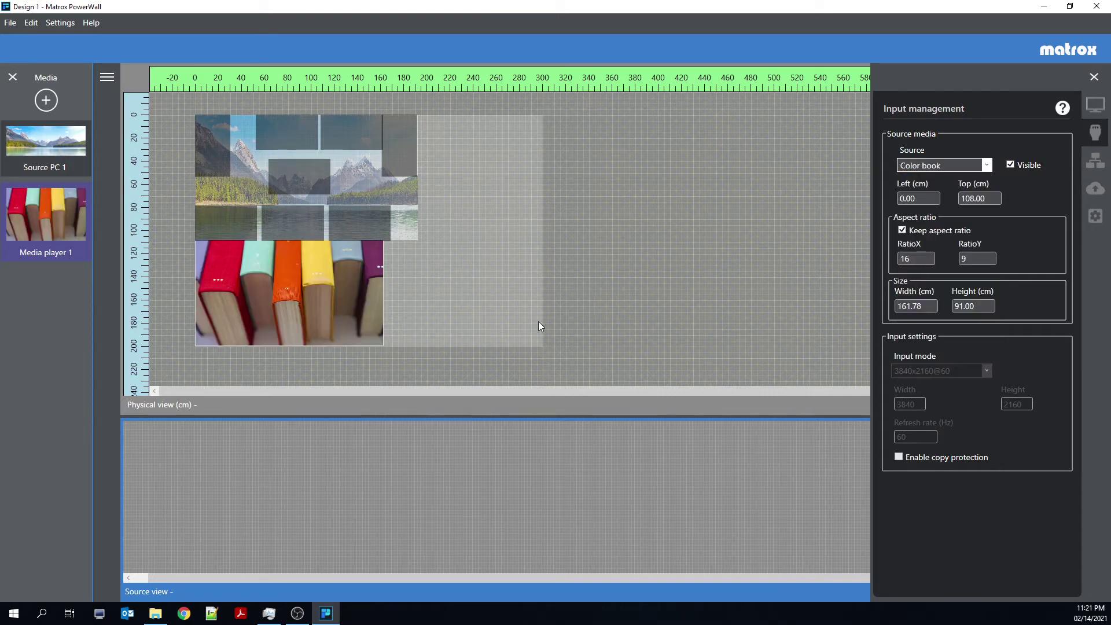
# - Add New Device 2 and New Device 3, moving New Device 3's tiles 3 and 4 into the bottom row
pyautogui.click(108, 78)
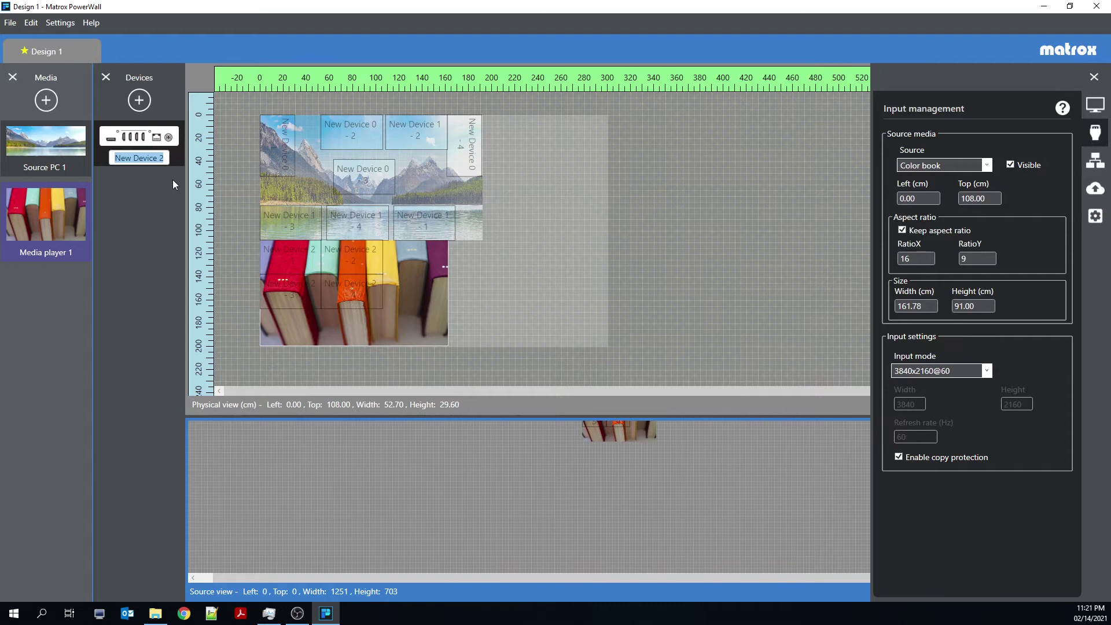
pyautogui.click(152, 139)
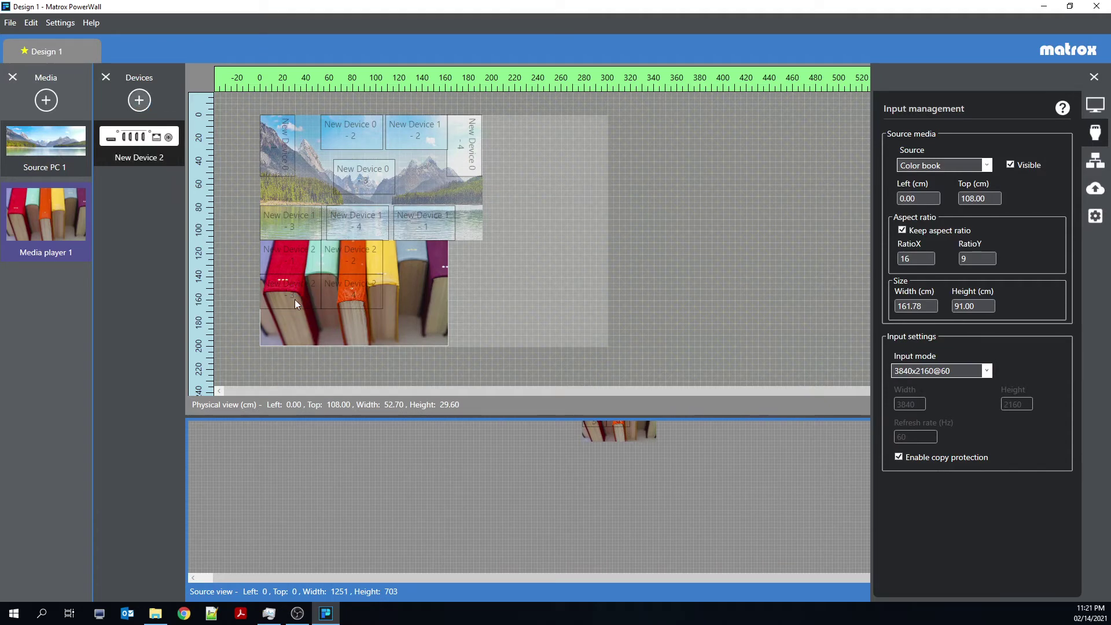
pyautogui.moveTo(283, 292); pyautogui.dragTo(288, 330)
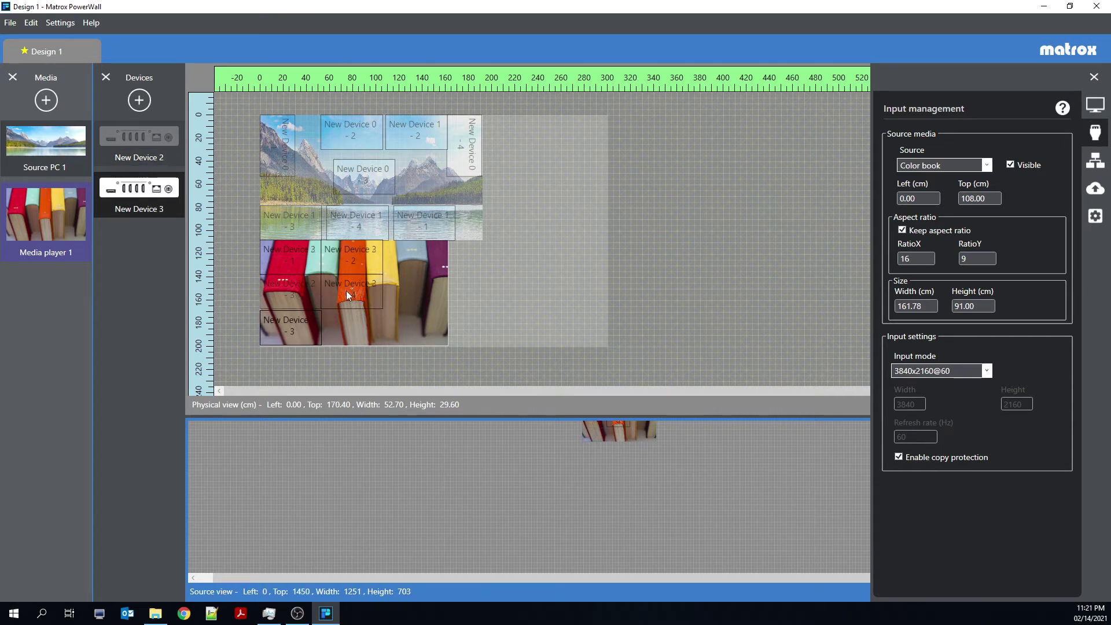
pyautogui.moveTo(346, 290); pyautogui.dragTo(346, 329)
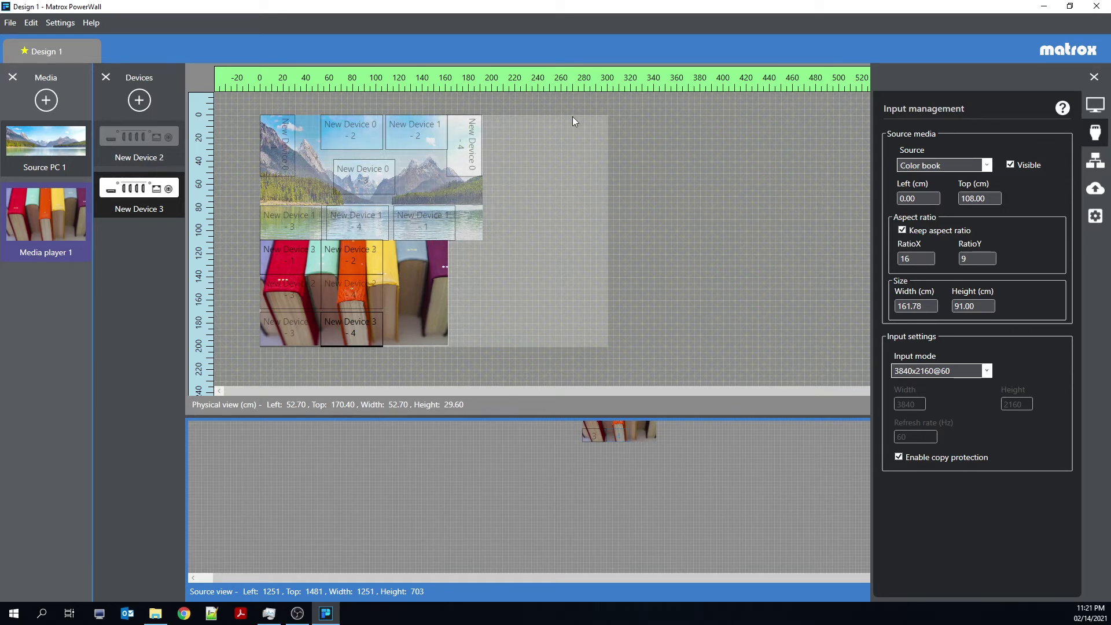
# - Zoom and pan the source view to the Color book thumbnail with output regions 1–4
pyautogui.scroll(5, 684, 471)
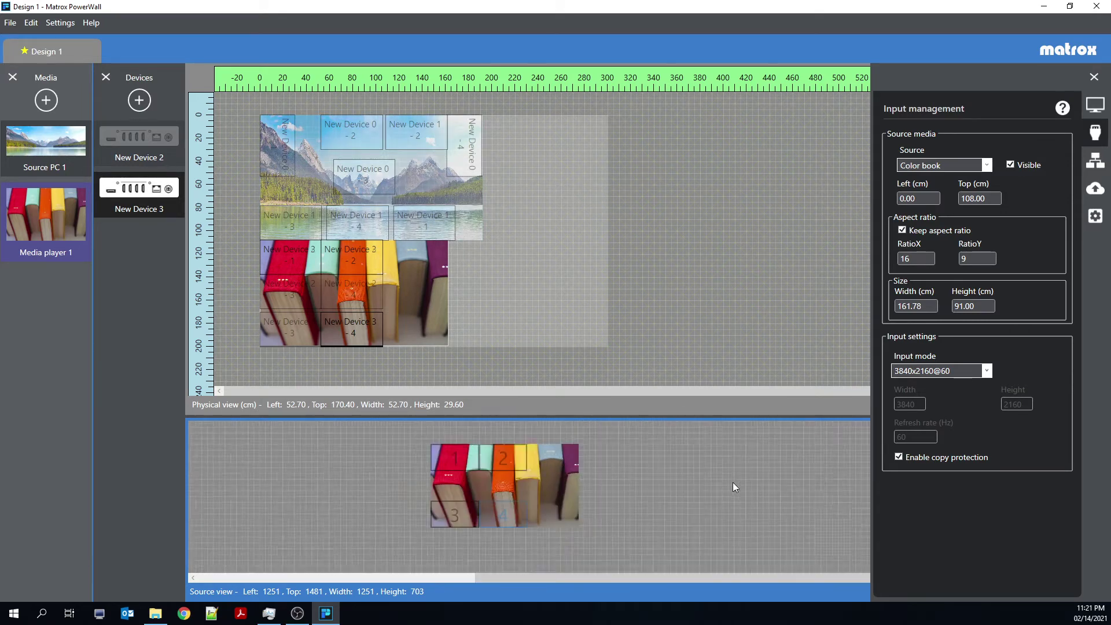
pyautogui.scroll(3, 733, 482)
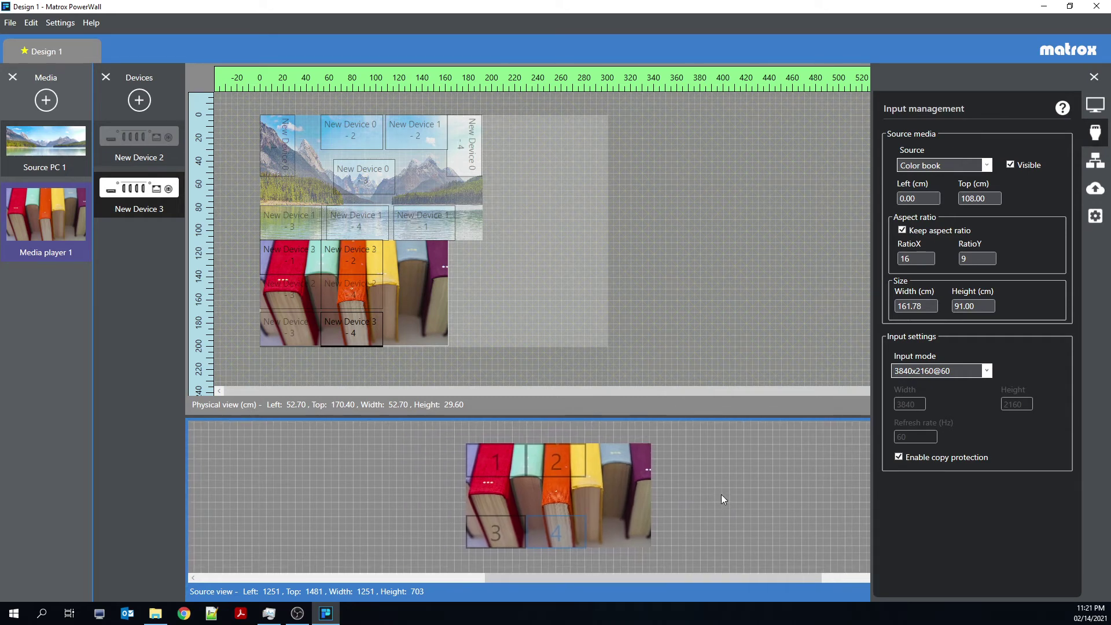
pyautogui.moveTo(721, 494); pyautogui.dragTo(719, 483)
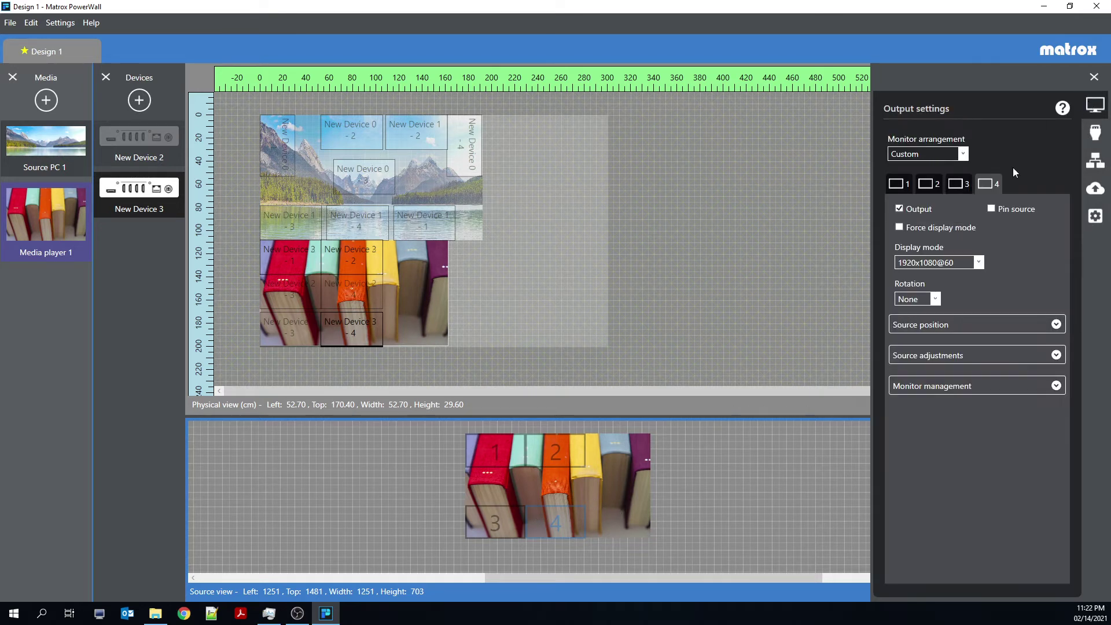
# - Rotate output 4 by 90° at 1920x1080@60 and move its source region to 3137, 909
pyautogui.click(900, 209)
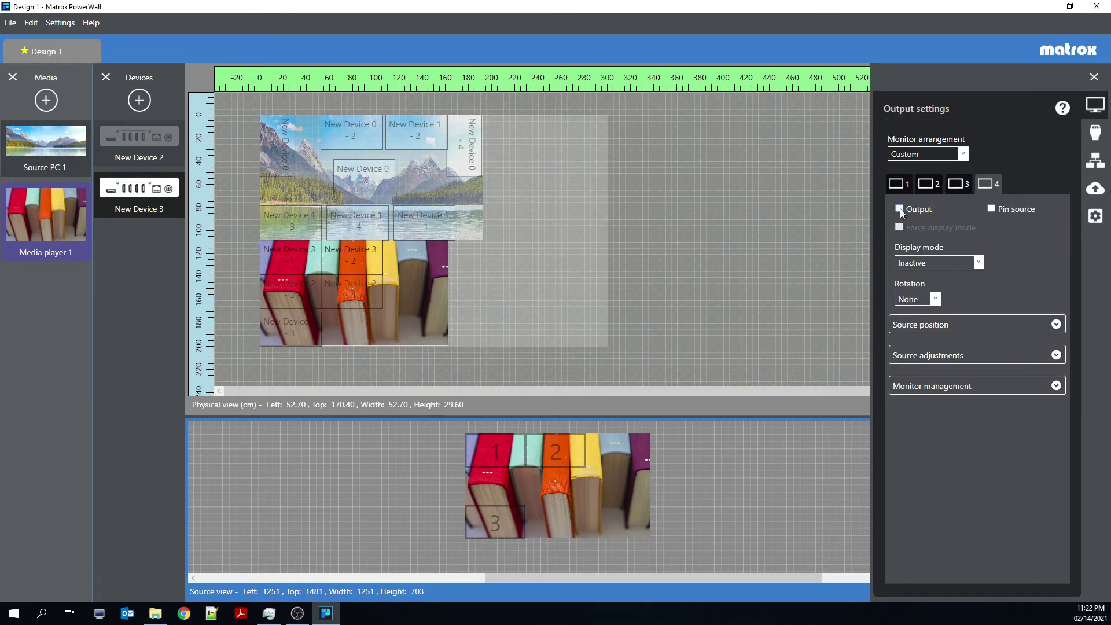
pyautogui.click(900, 209)
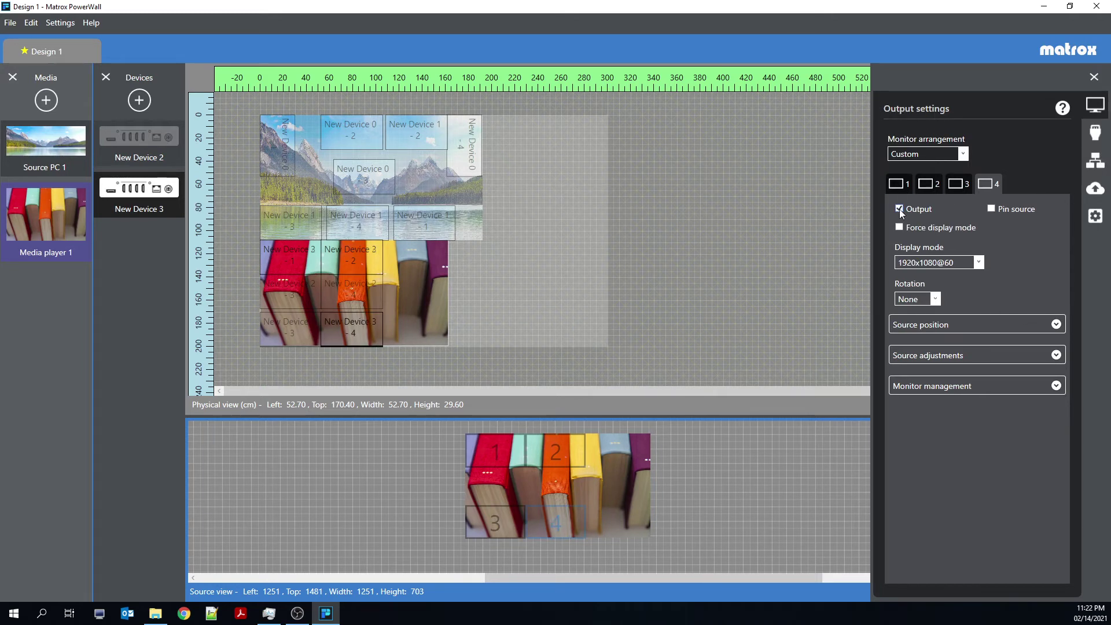
pyautogui.click(948, 262)
pyautogui.click(926, 275)
pyautogui.click(926, 298)
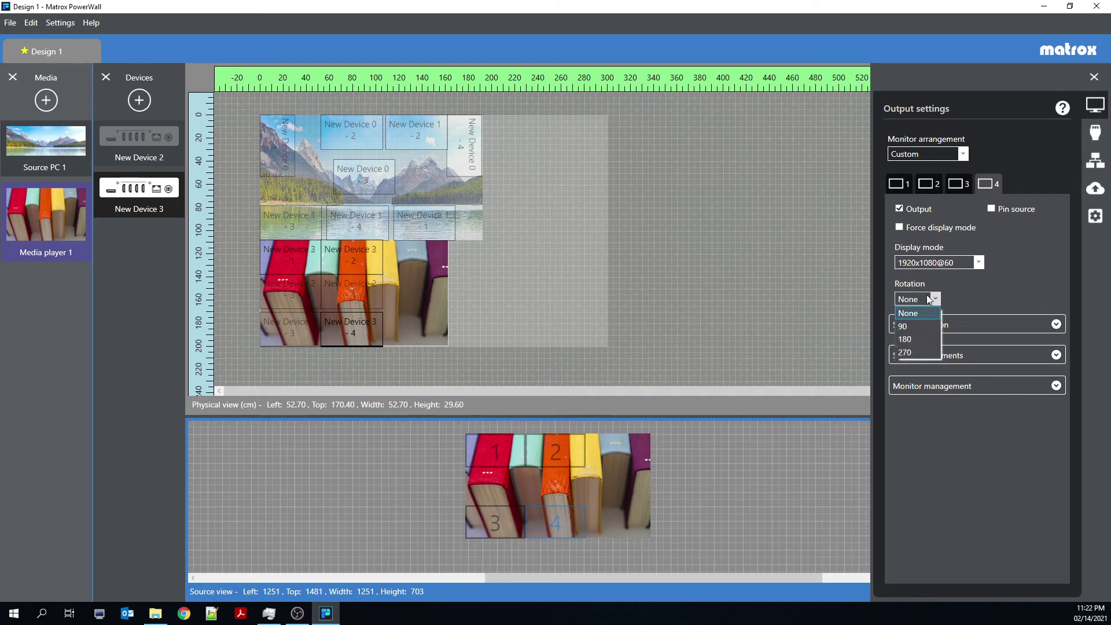
pyautogui.click(905, 326)
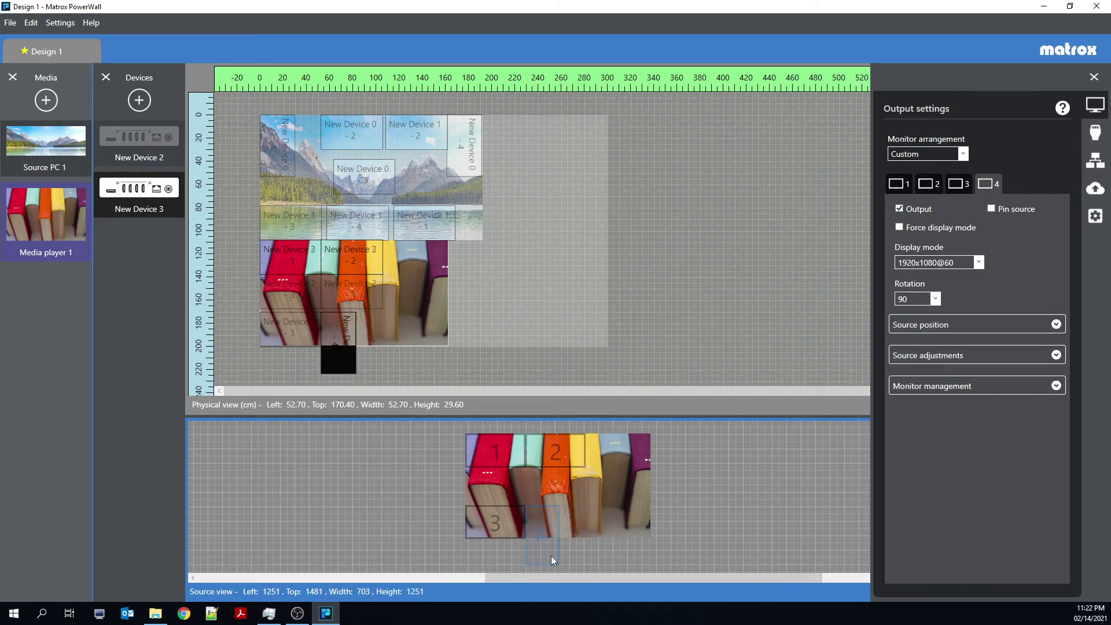
pyautogui.moveTo(550, 556); pyautogui.dragTo(626, 509)
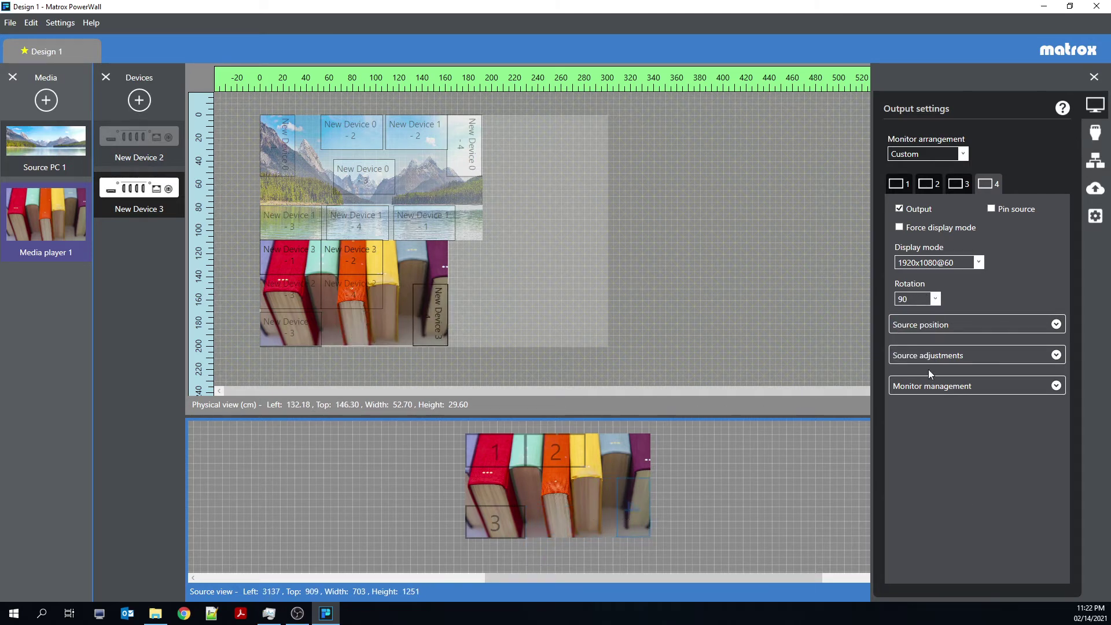
pyautogui.click(943, 326)
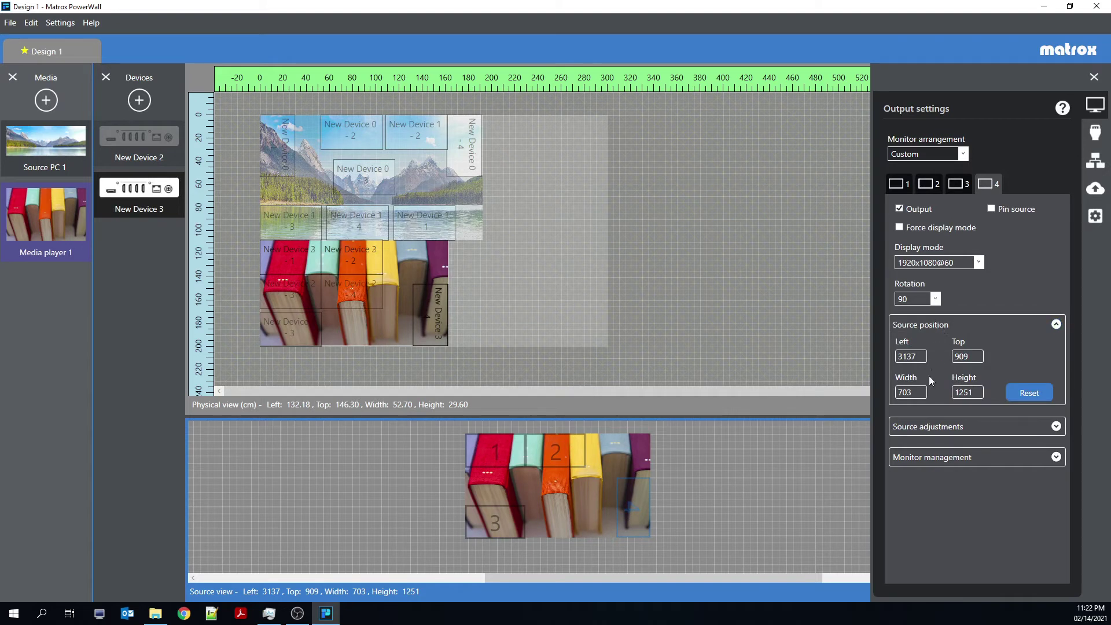
# - Set output 1's source position Left offset to 100
pyautogui.click(477, 440)
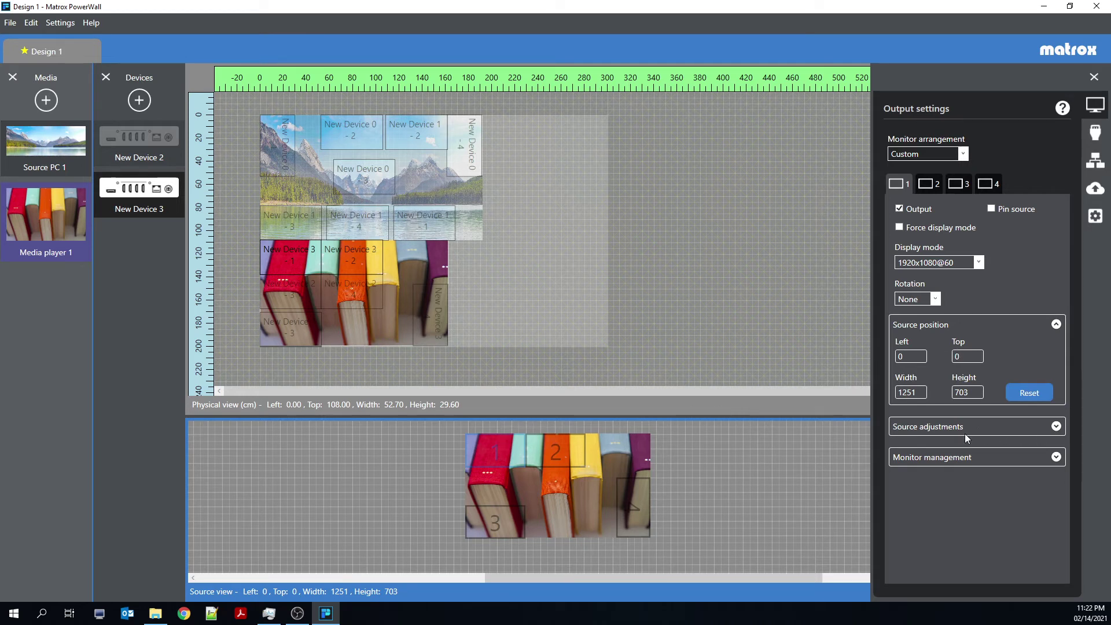
pyautogui.click(906, 356)
pyautogui.write('100')
pyautogui.press('Return')
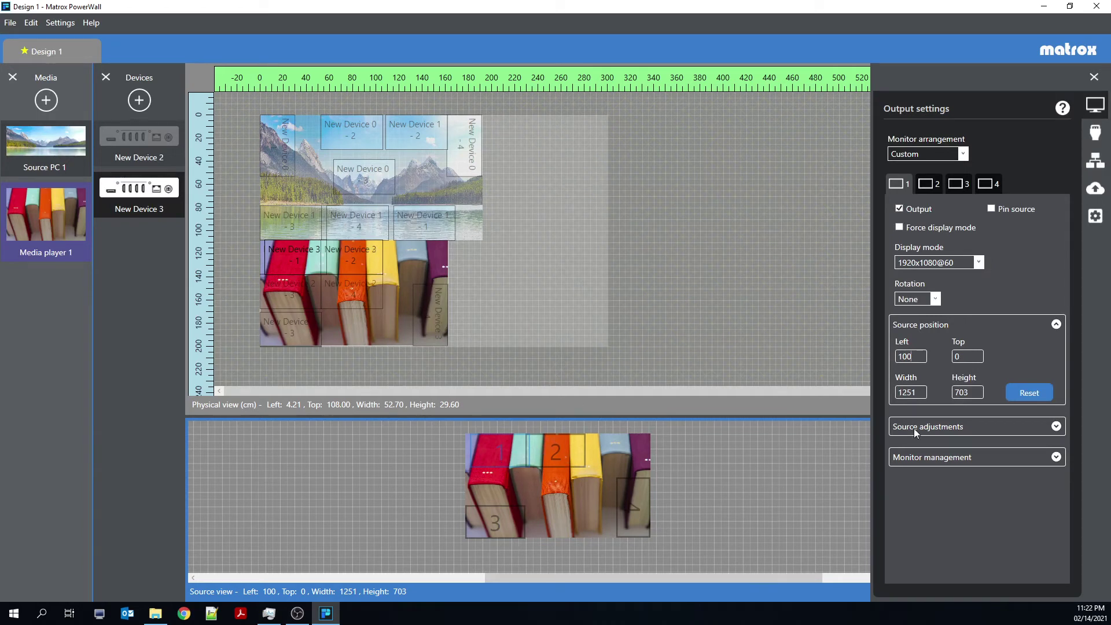
# - Assign an HP 24fw monitor to output 1 under Monitor management, replacing the 22f choice
pyautogui.click(929, 325)
pyautogui.click(920, 354)
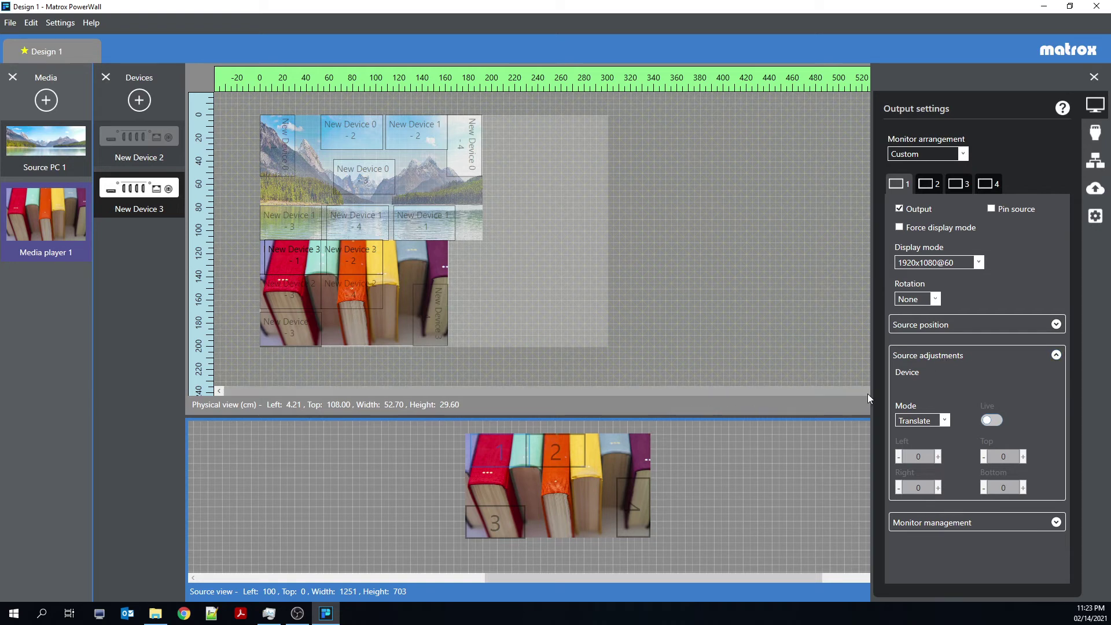
pyautogui.click(938, 356)
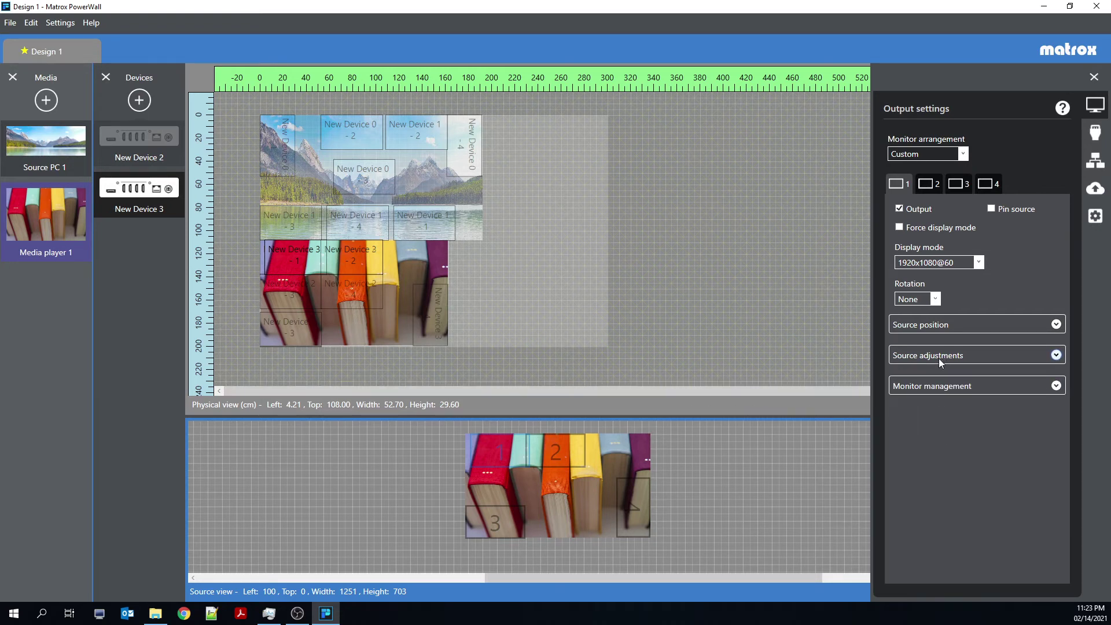
pyautogui.click(936, 389)
pyautogui.scroll(-3, 935, 388)
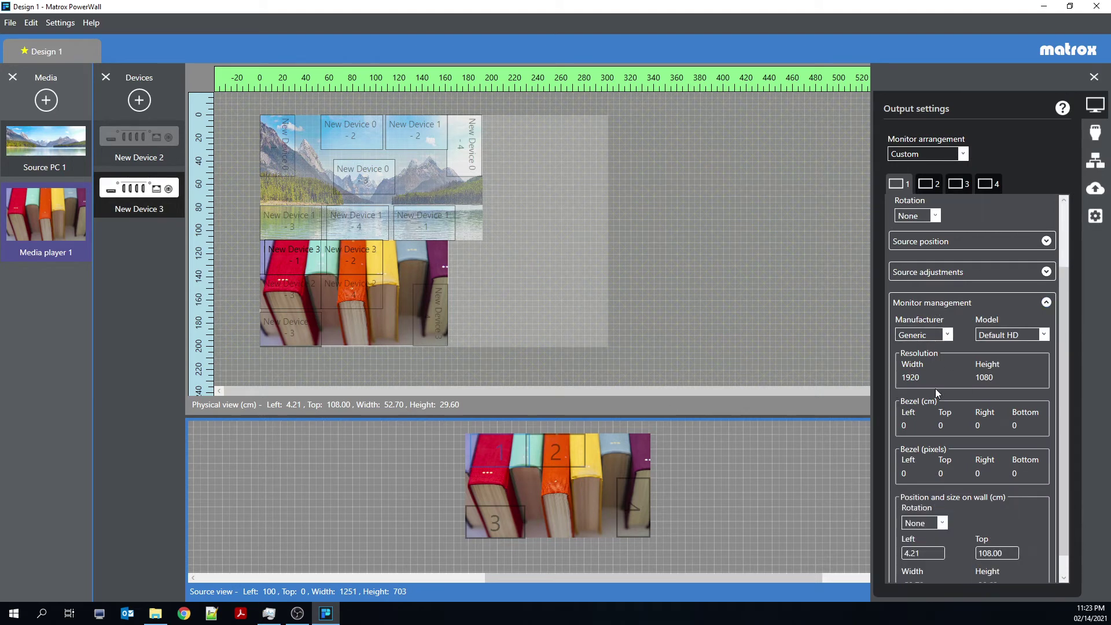
pyautogui.click(928, 340)
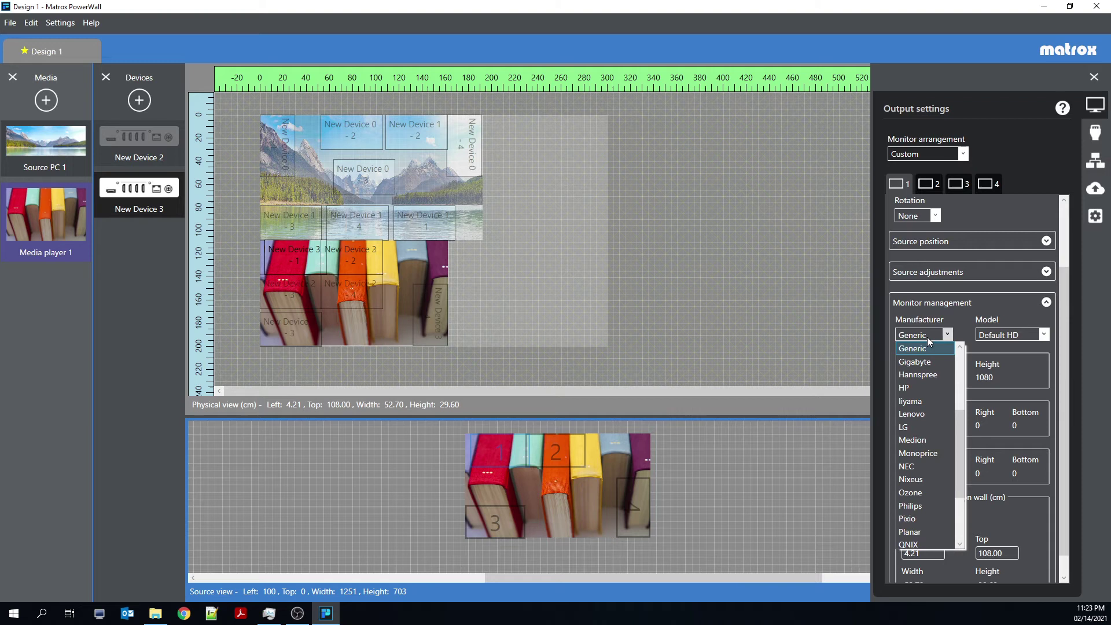
pyautogui.click(913, 388)
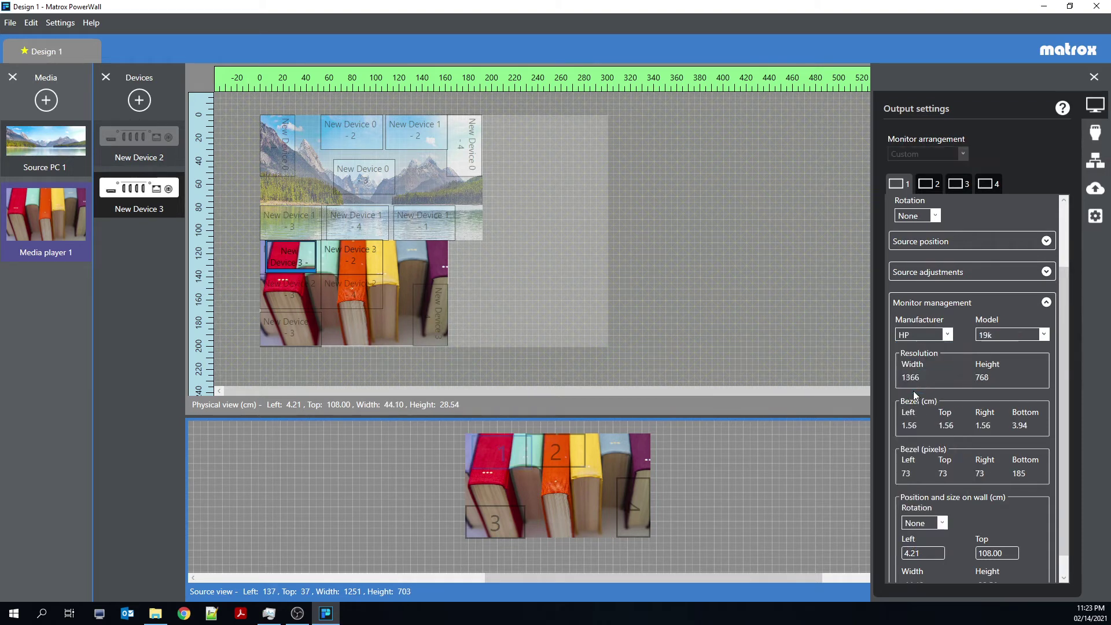
pyautogui.click(999, 334)
pyautogui.click(1008, 388)
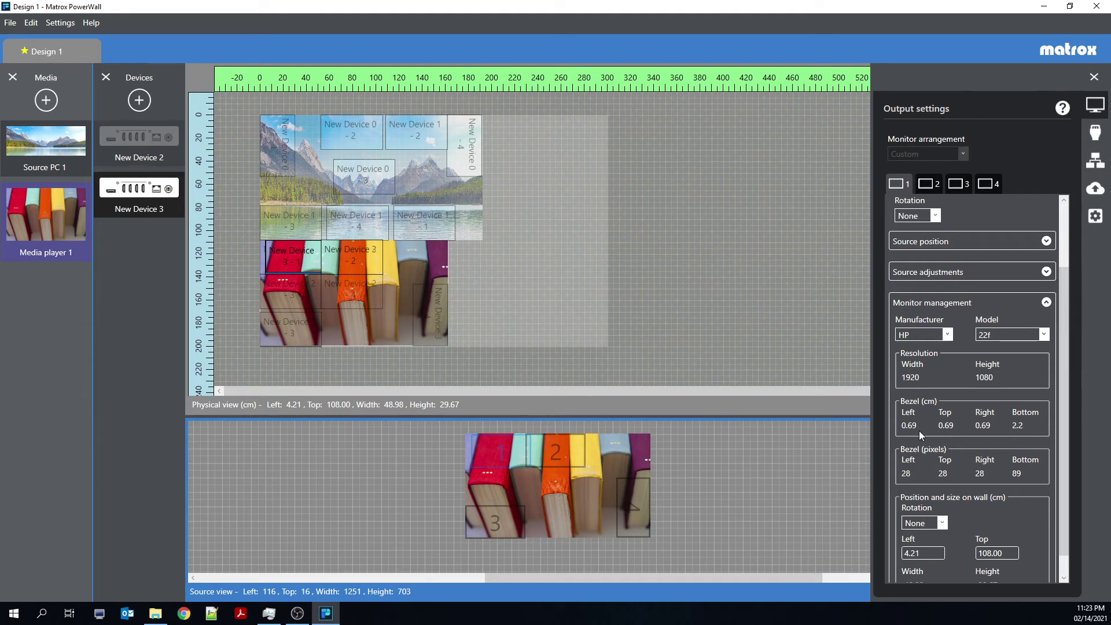
pyautogui.click(1006, 335)
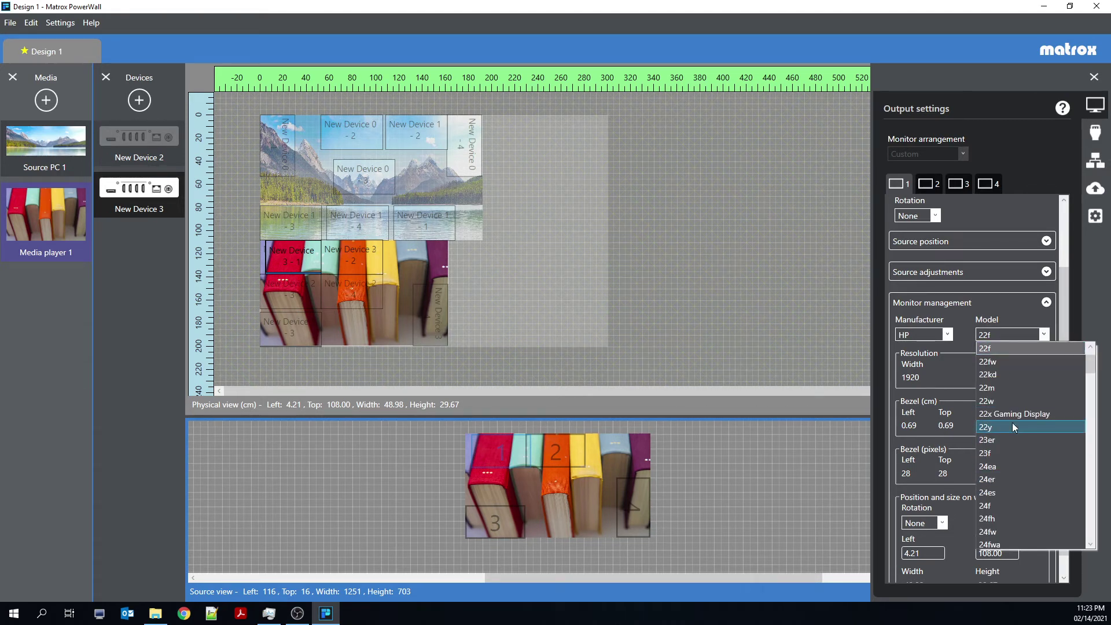
pyautogui.click(1031, 526)
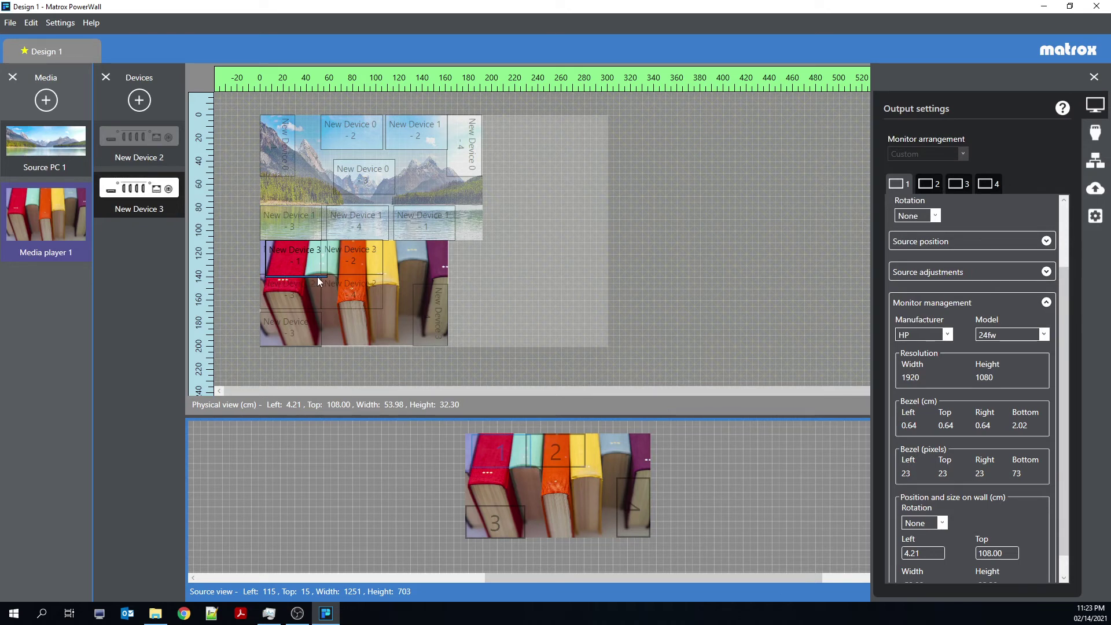
# - View input management with Color book kept as the source (3840x2160@60, copy protection on)
pyautogui.click(1095, 132)
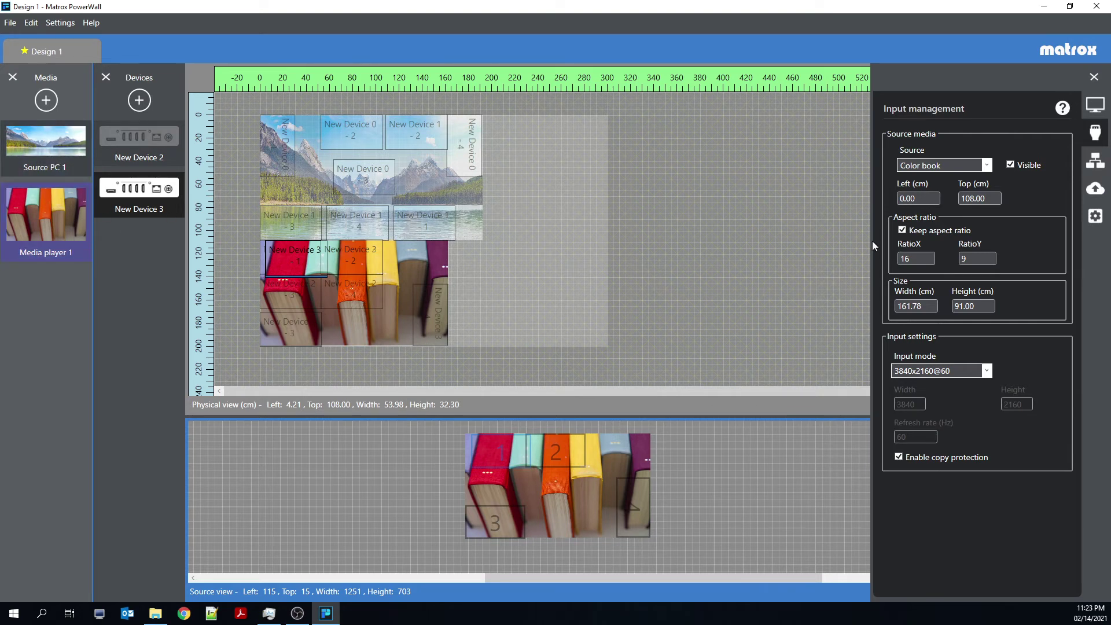
pyautogui.click(987, 167)
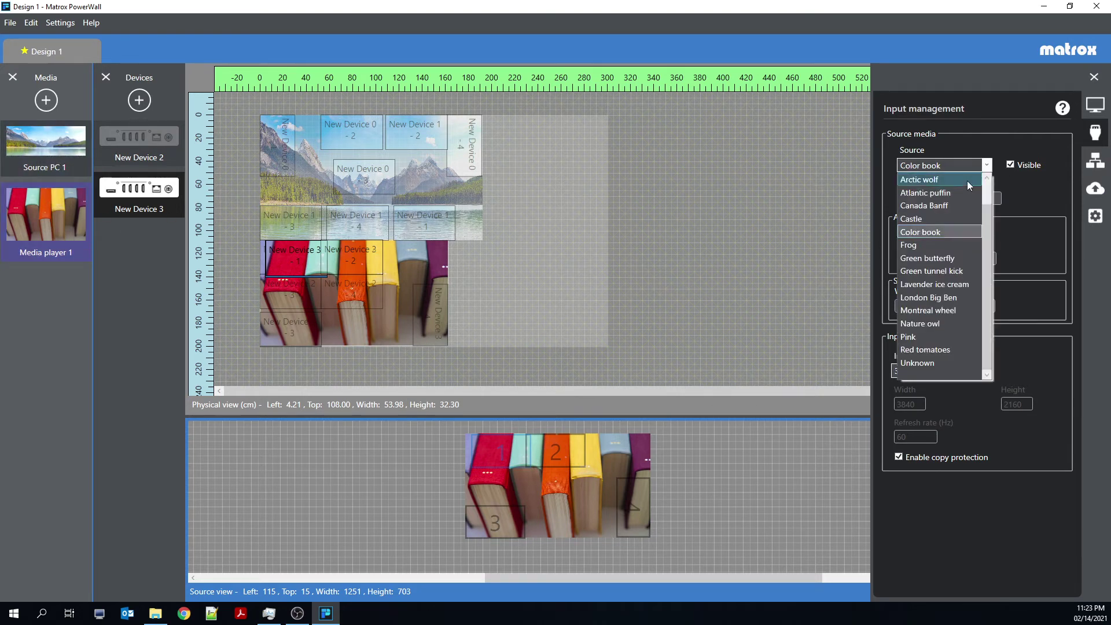
pyautogui.click(1053, 205)
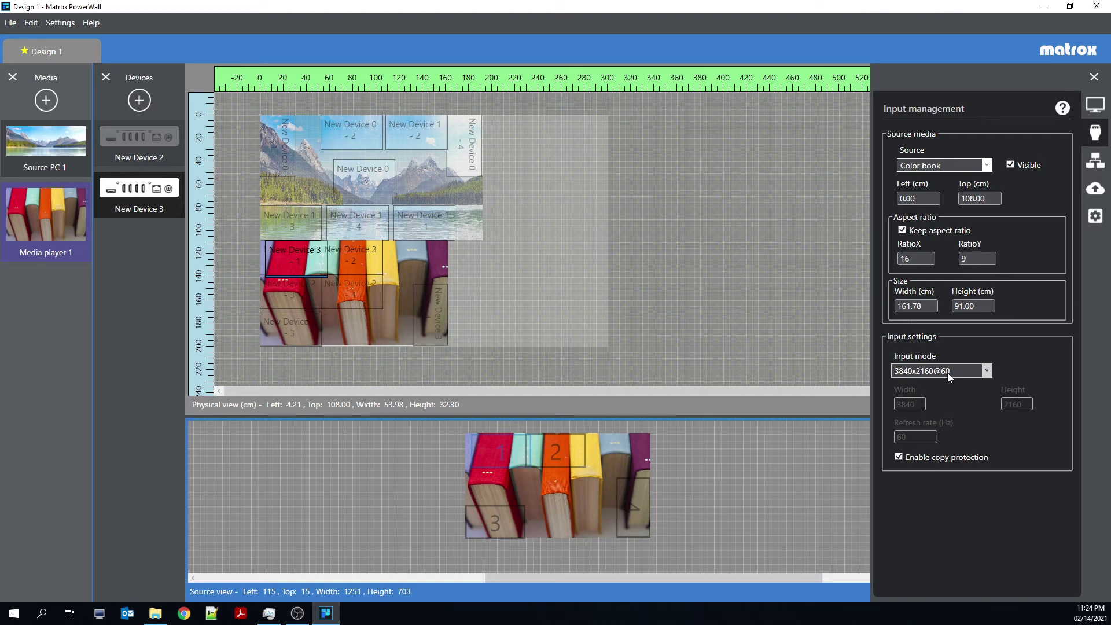
# - Review the IP and DNS network settings, then show the Device data transfer (cloud) panel
pyautogui.click(1086, 167)
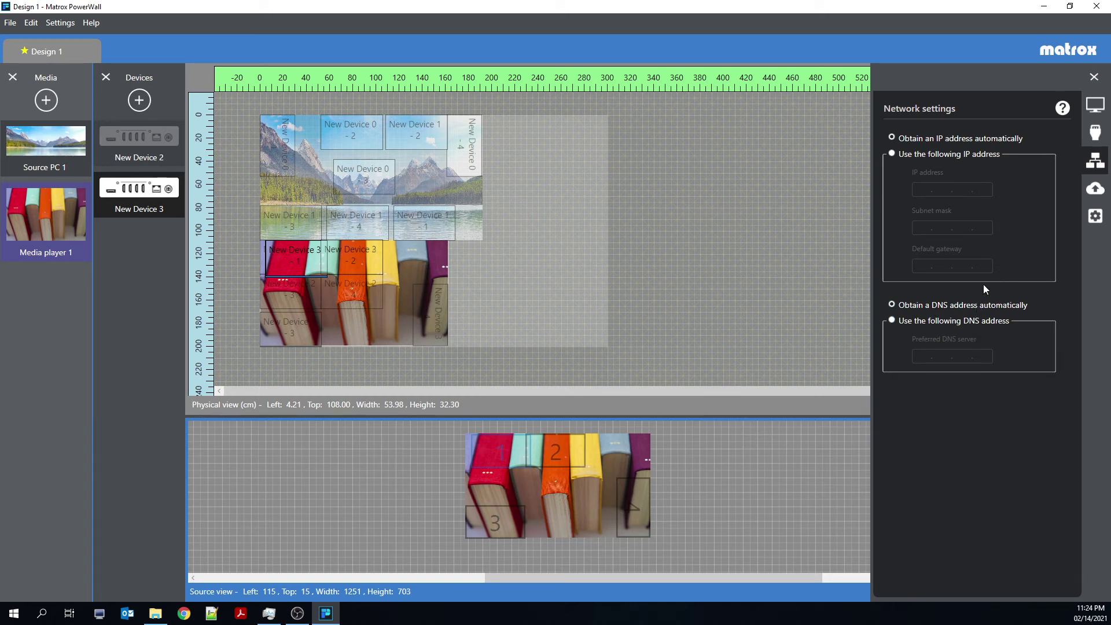
pyautogui.click(1085, 186)
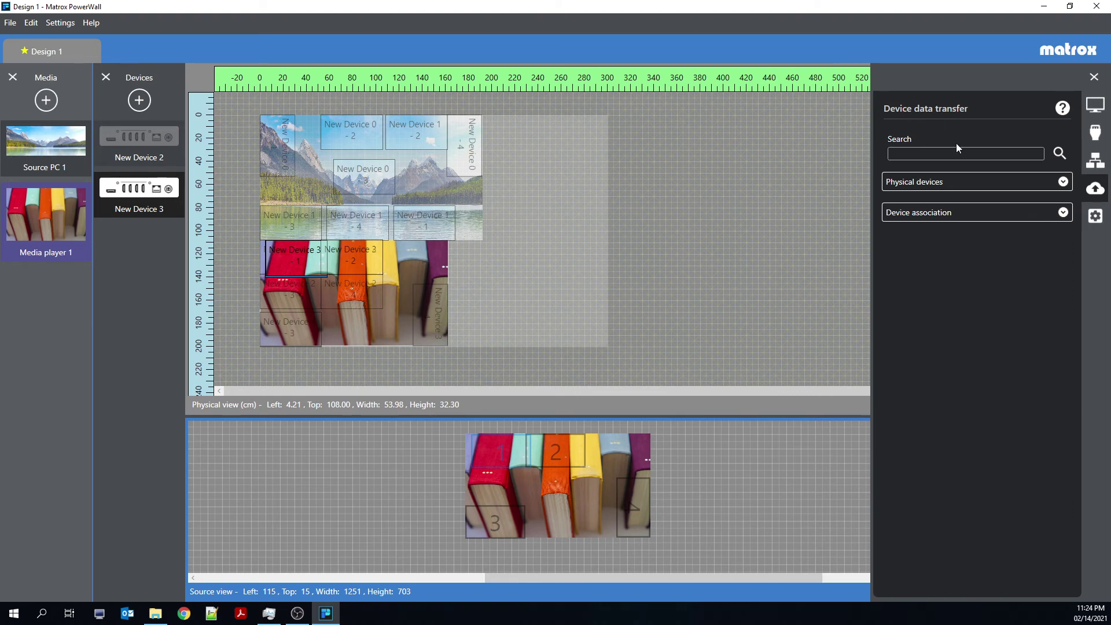
# - Inspect Physical devices and Device association on Source PC 1, finding no hardware for New Device 0
pyautogui.click(924, 184)
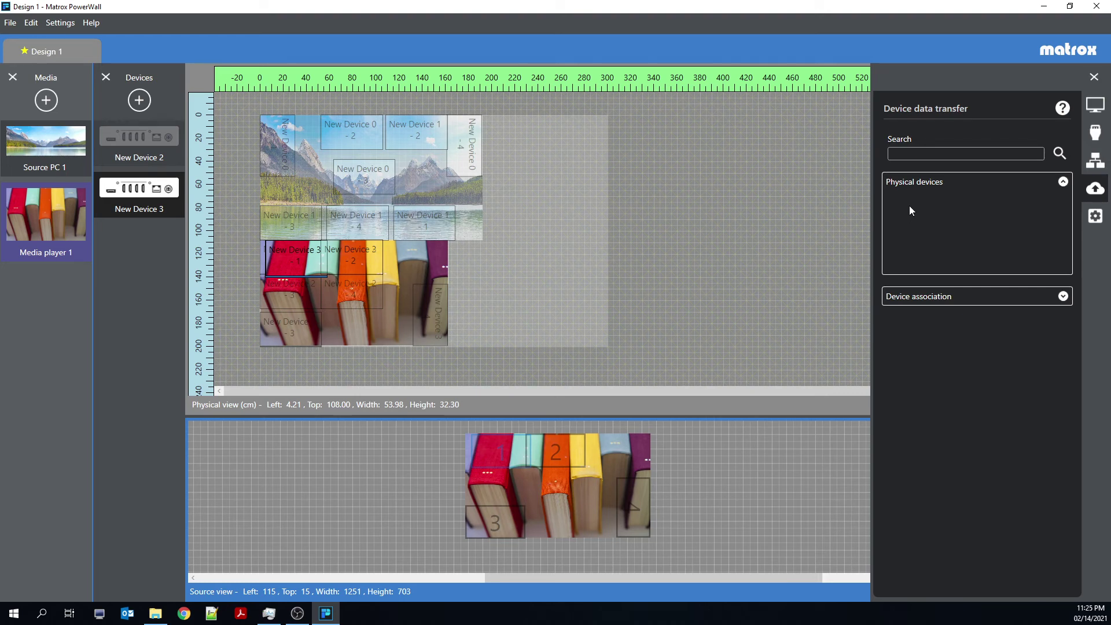
pyautogui.click(940, 297)
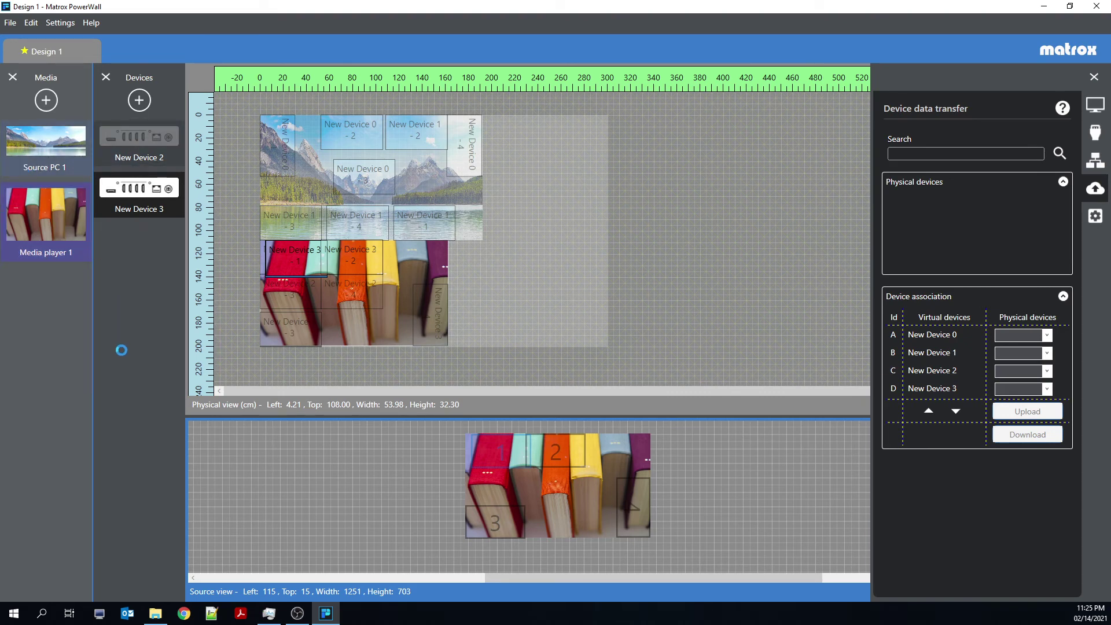
pyautogui.click(33, 168)
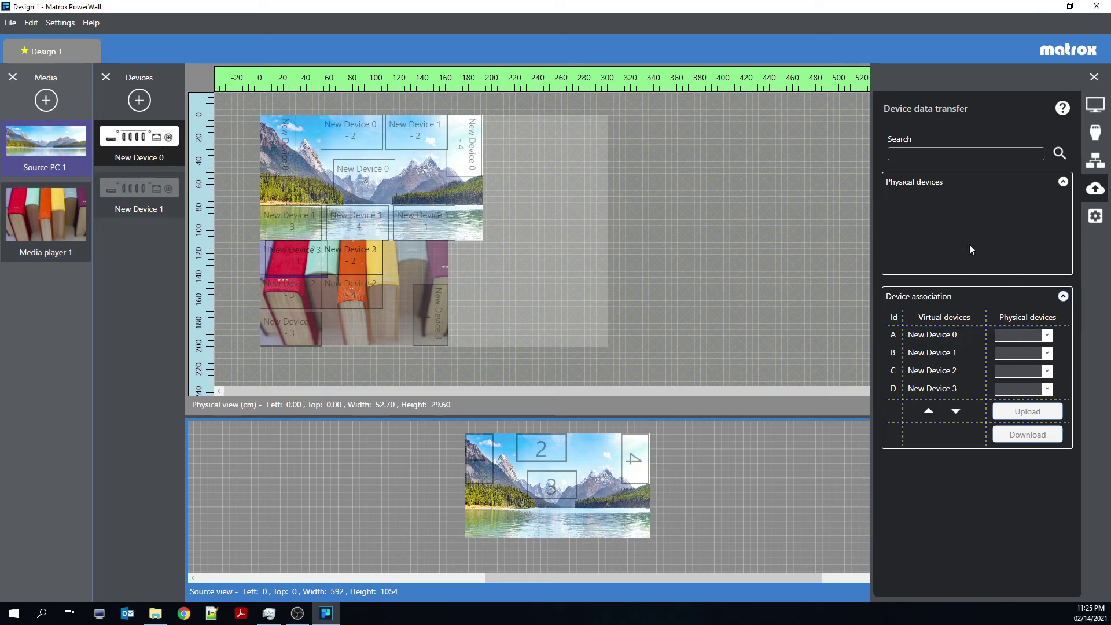
pyautogui.click(1048, 335)
pyautogui.click(1047, 335)
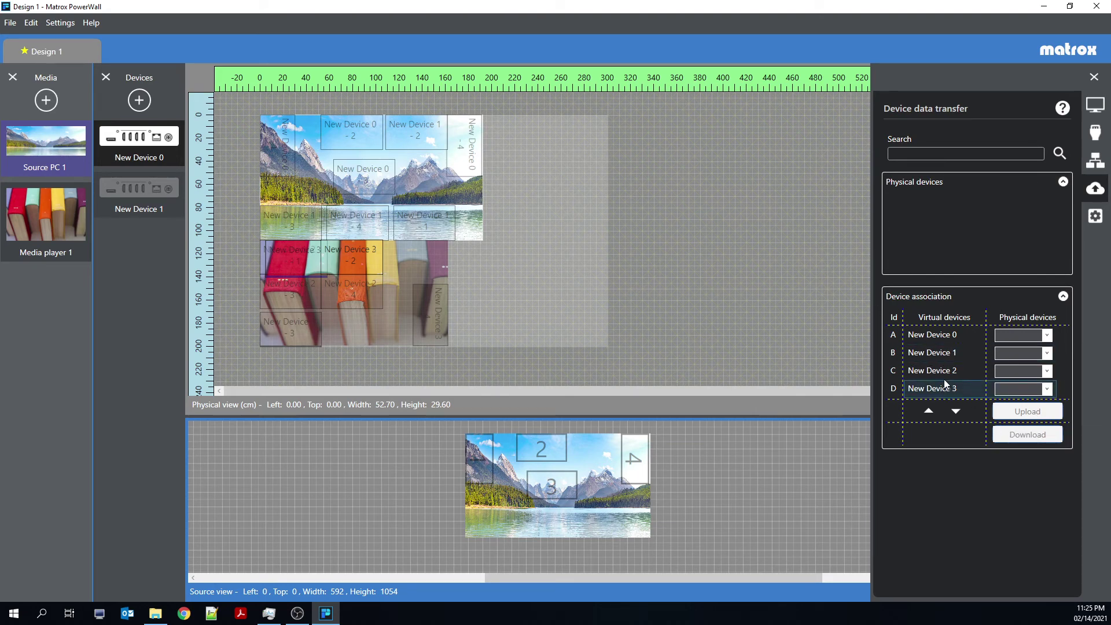
# - Check the Device management panel's Device list, which offers no device to choose
pyautogui.click(1095, 217)
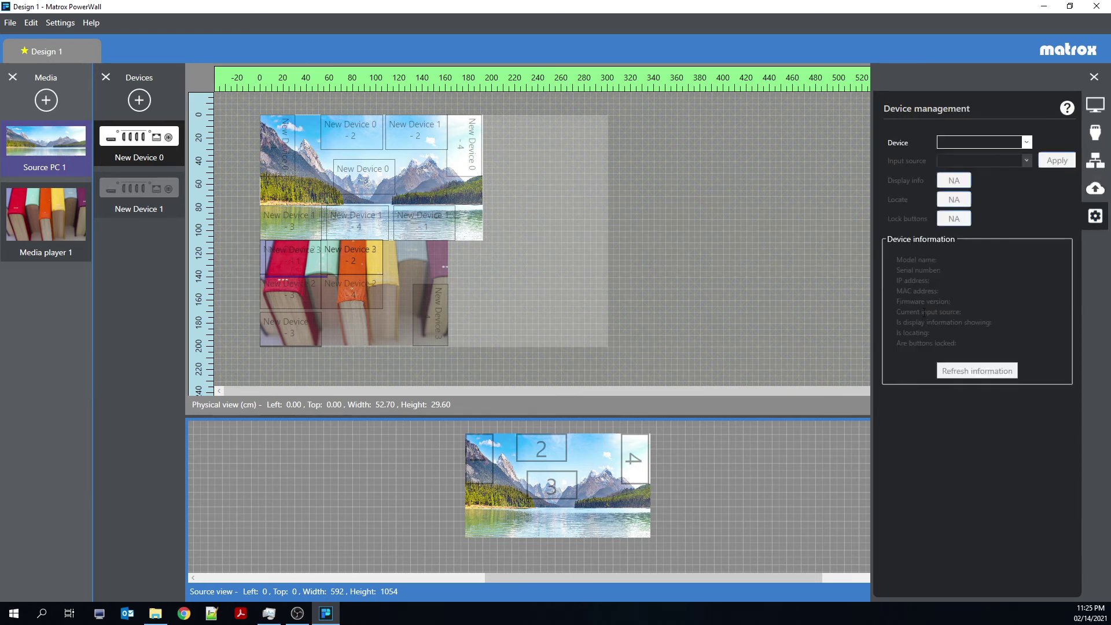
pyautogui.click(967, 141)
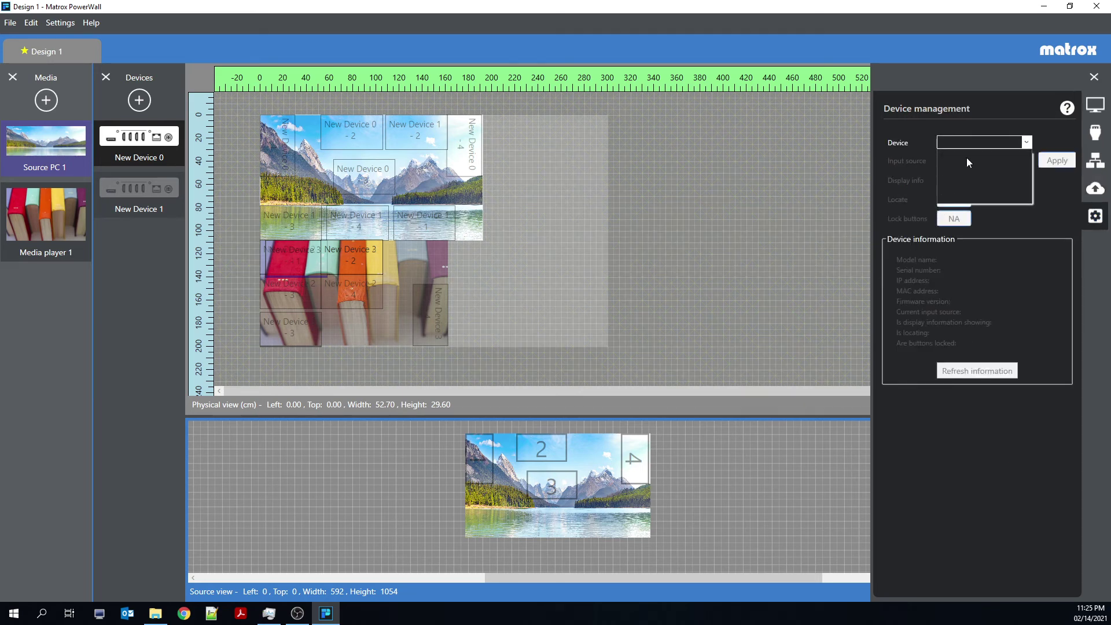
pyautogui.click(1019, 266)
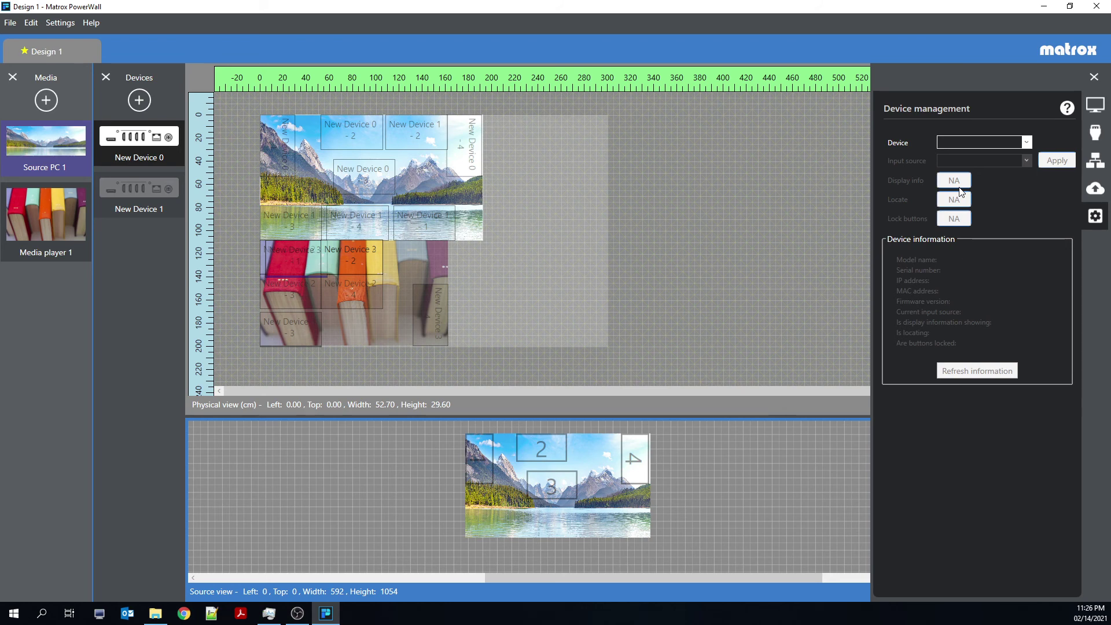
pyautogui.moveTo(899, 261); pyautogui.dragTo(1047, 350)
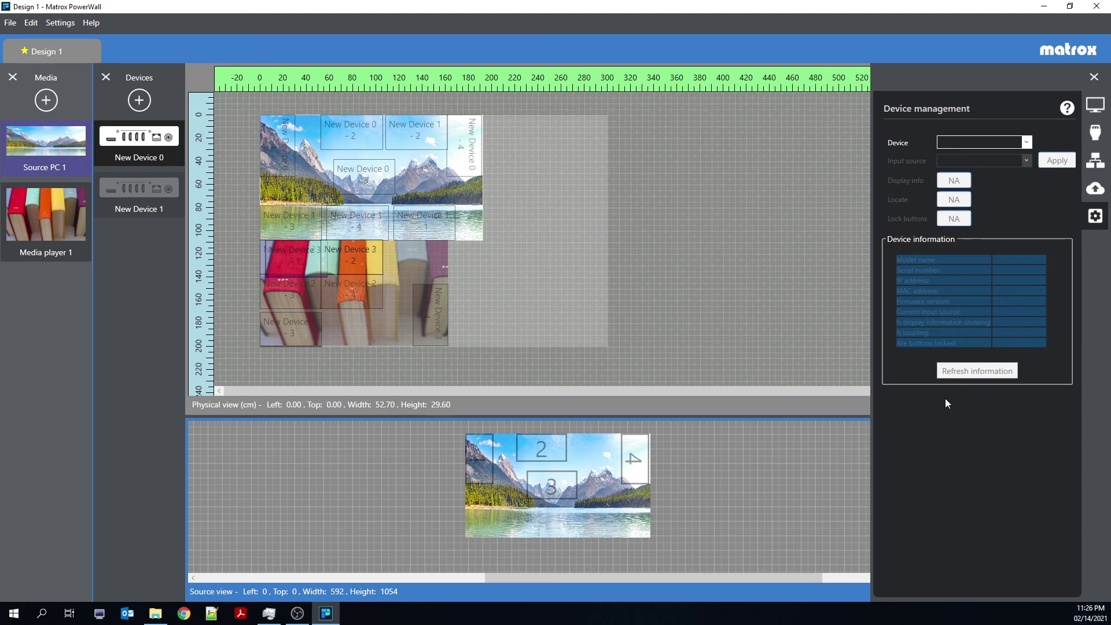
pyautogui.click(925, 299)
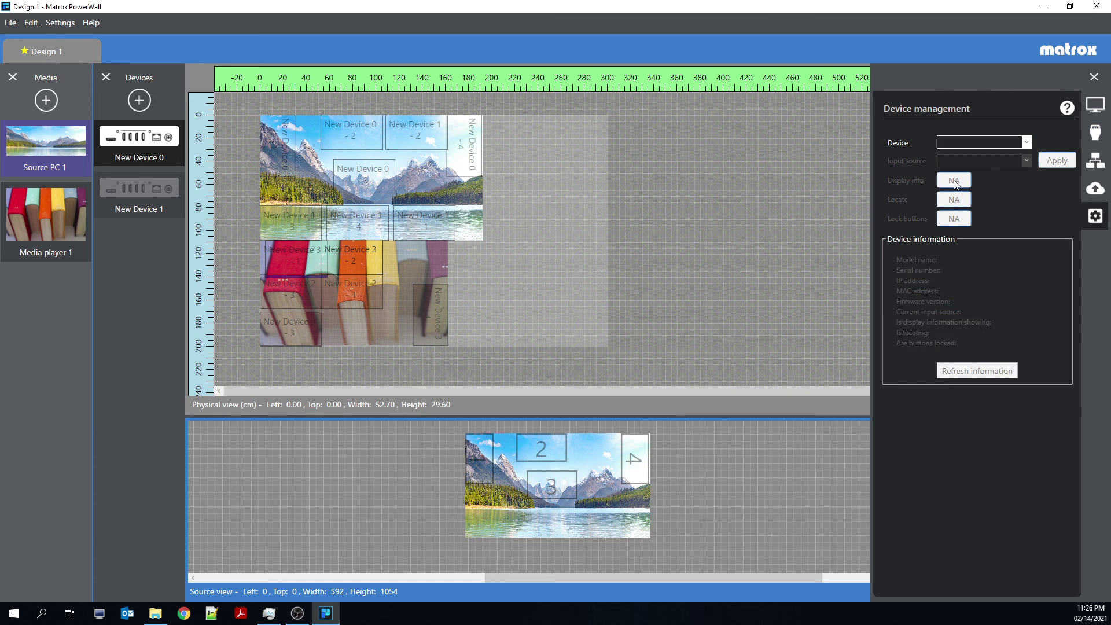